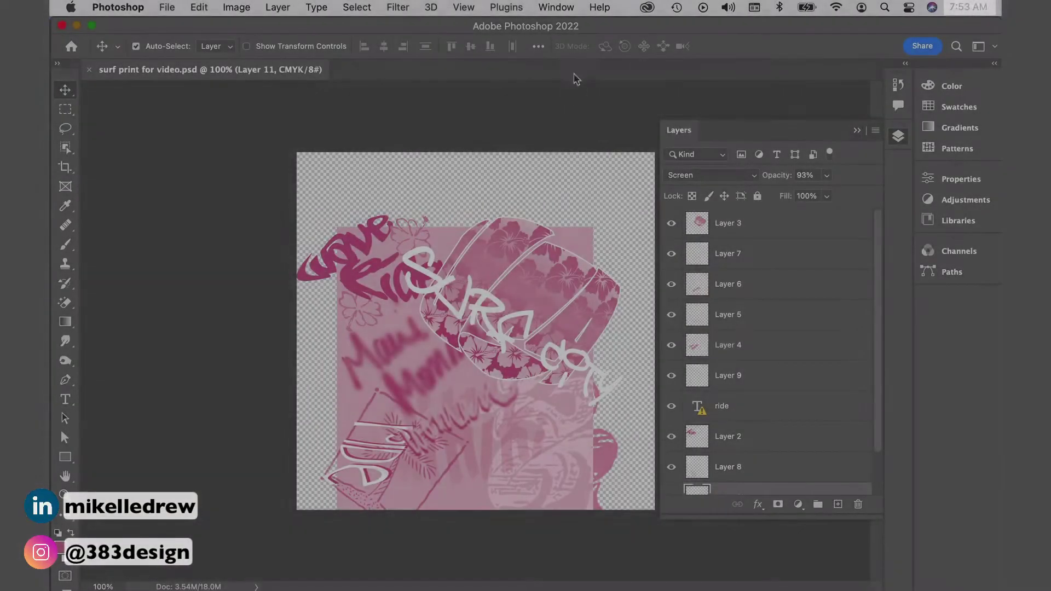
# Step: Open the AquarioTD-Previewer from the Aquario Textile Designer plugin
pyautogui.click(506, 8)
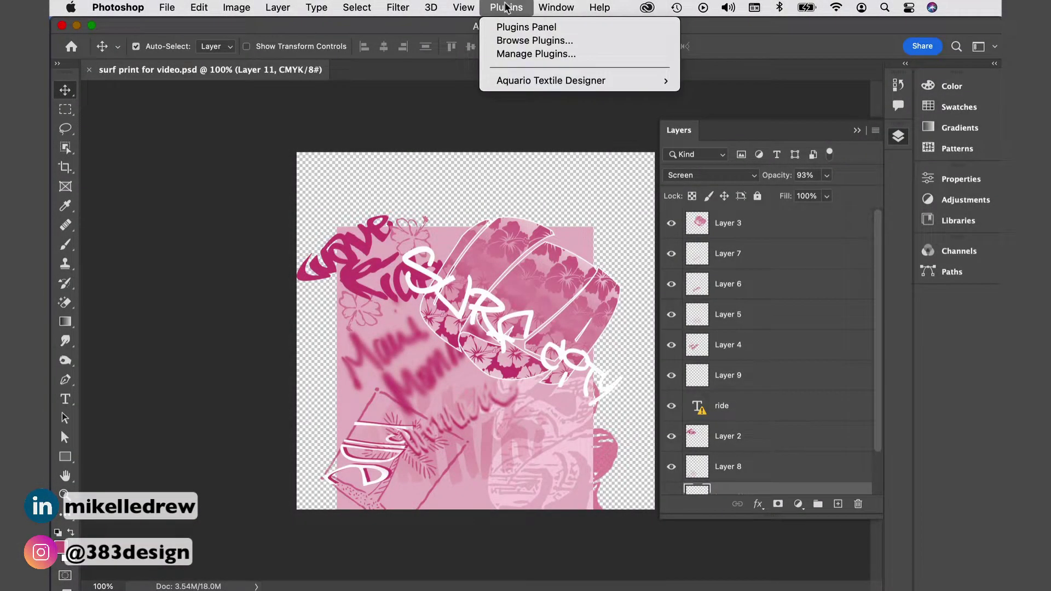
pyautogui.moveTo(519, 82)
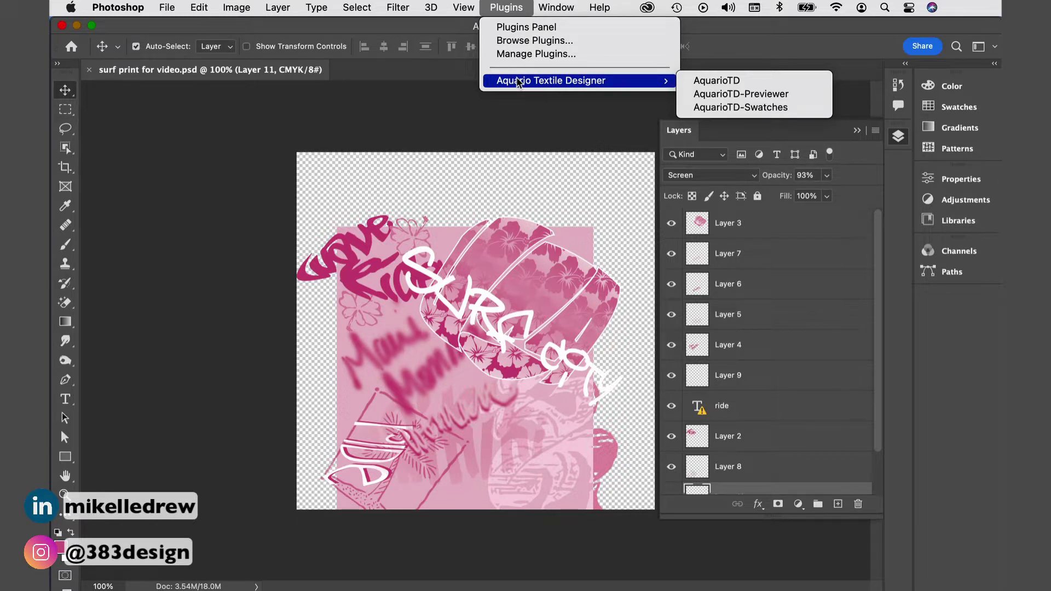
pyautogui.click(705, 95)
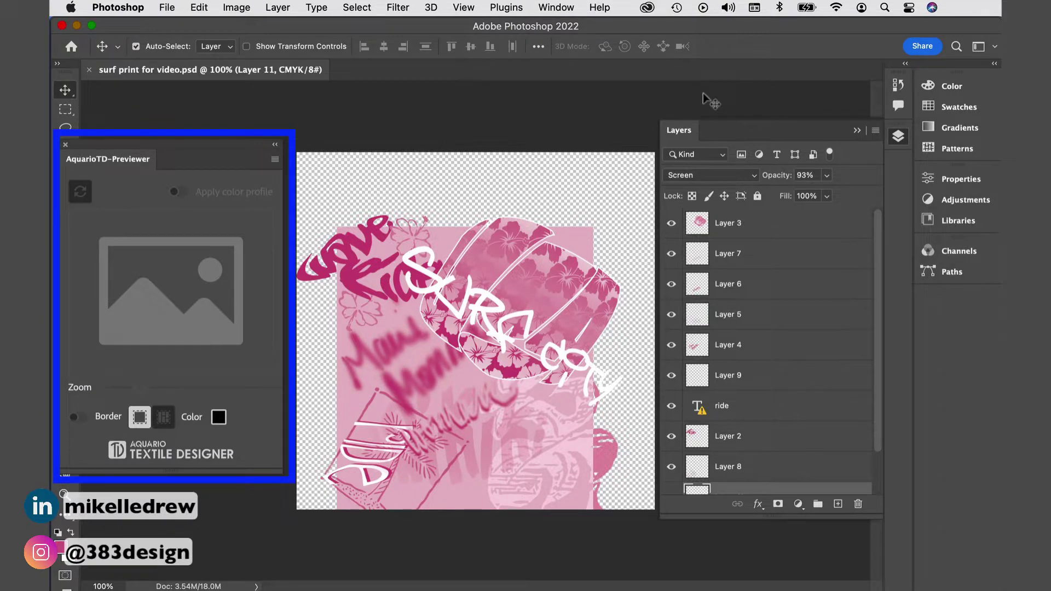
# Step: Open the main AquarioTD plugin panel and dock it in the same group as Layers
pyautogui.click(551, 9)
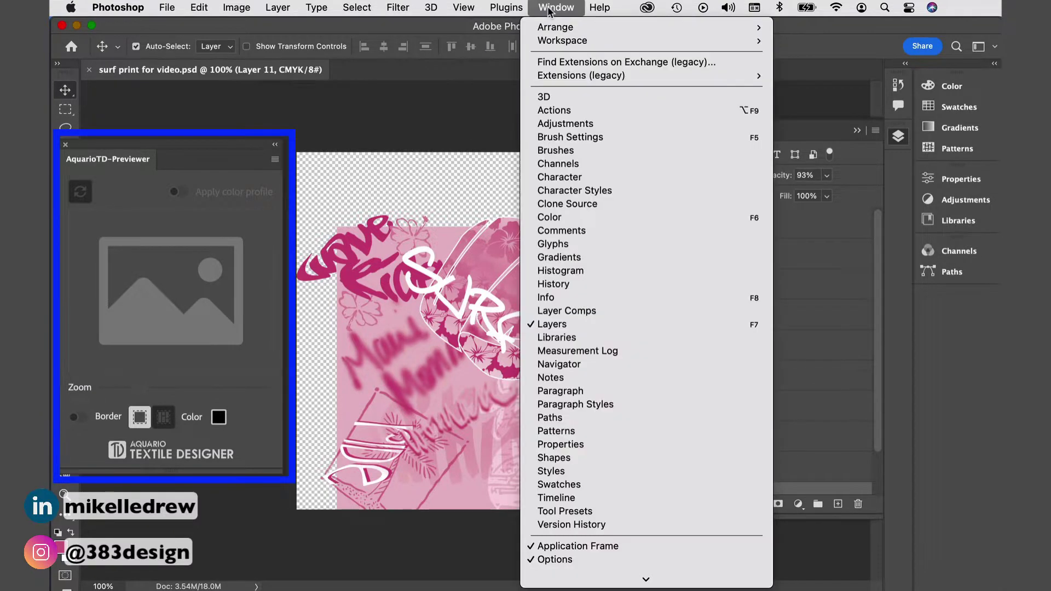
pyautogui.moveTo(506, 8)
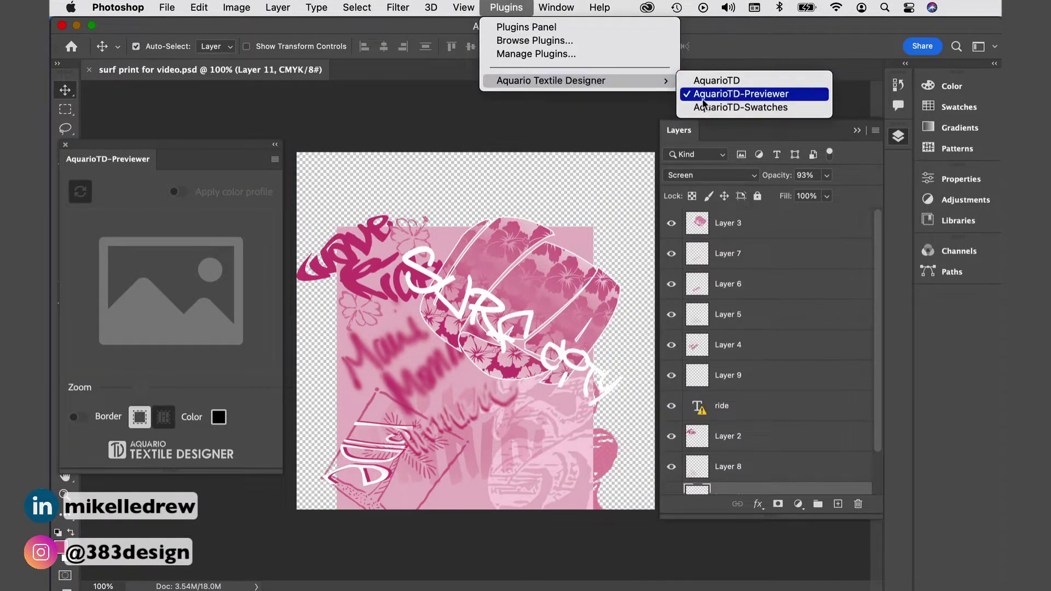
pyautogui.click(724, 82)
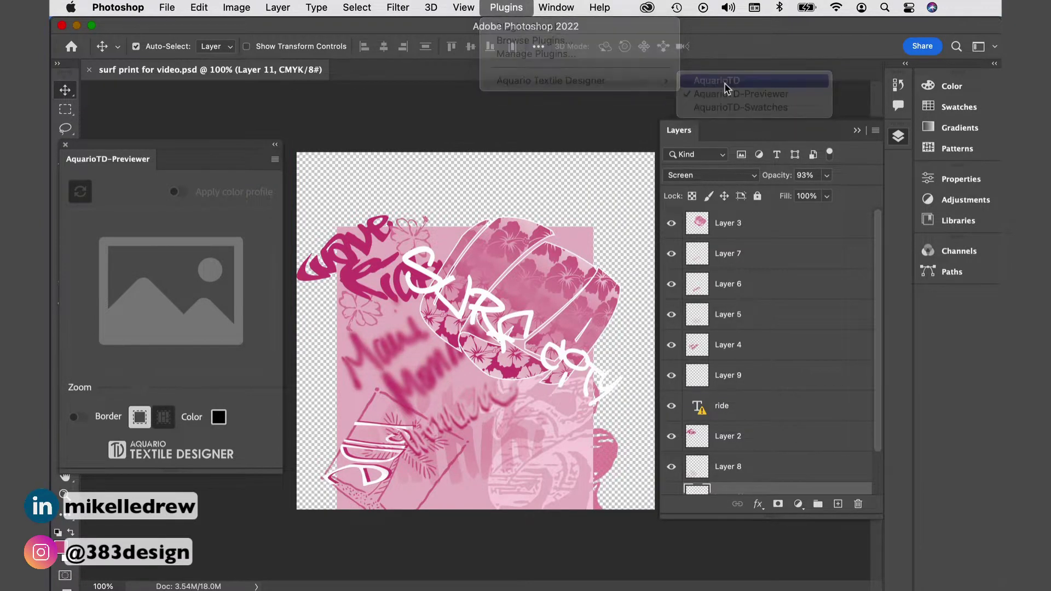
pyautogui.moveTo(596, 115); pyautogui.dragTo(690, 132)
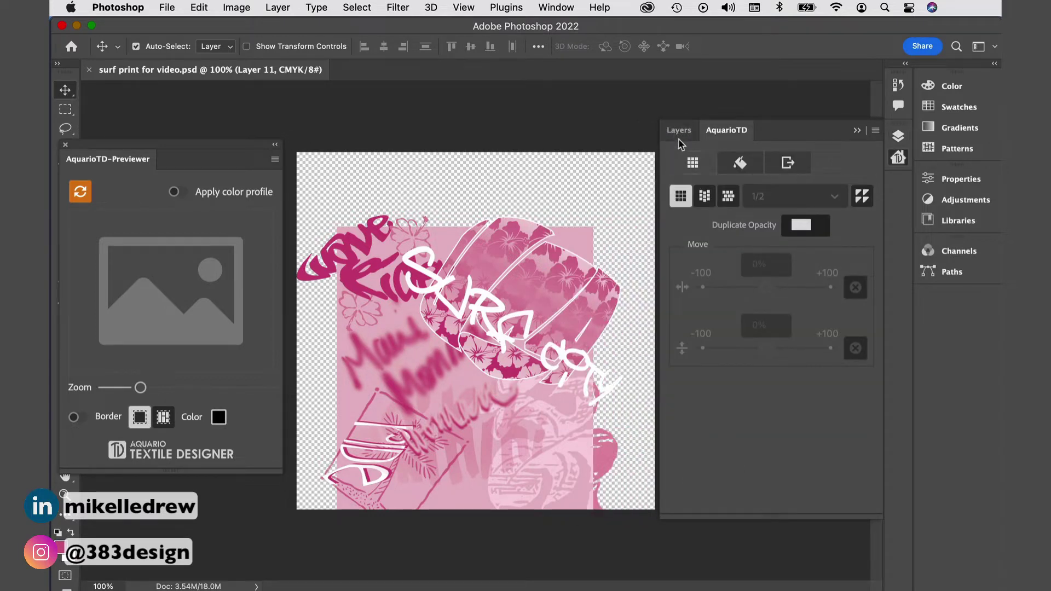
pyautogui.click(678, 132)
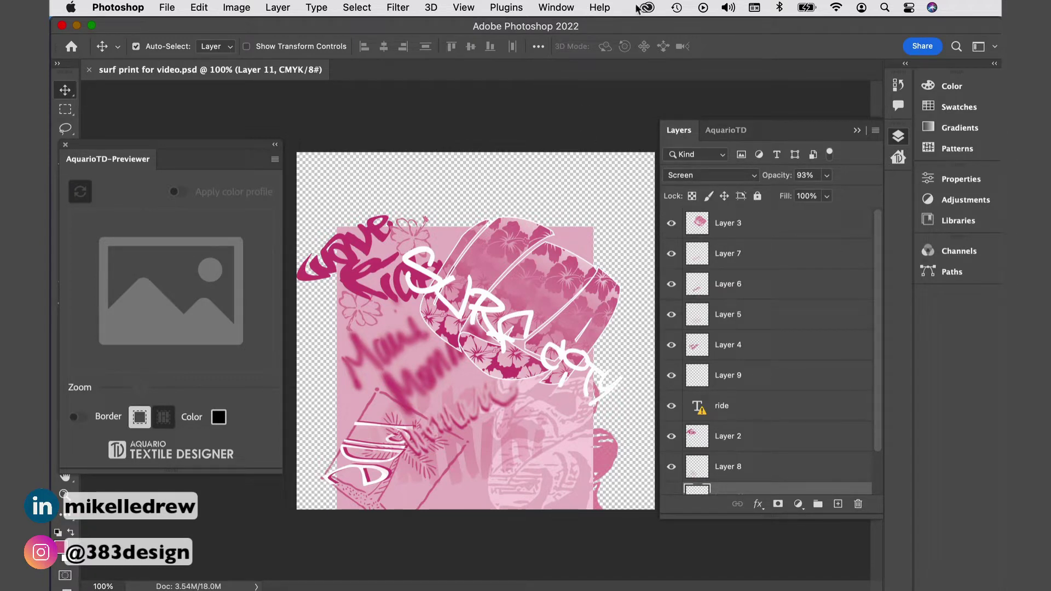
# Step: Set the pattern to a half-drop repeat with a 1/2 offset and generate the repeat preview
pyautogui.click(737, 133)
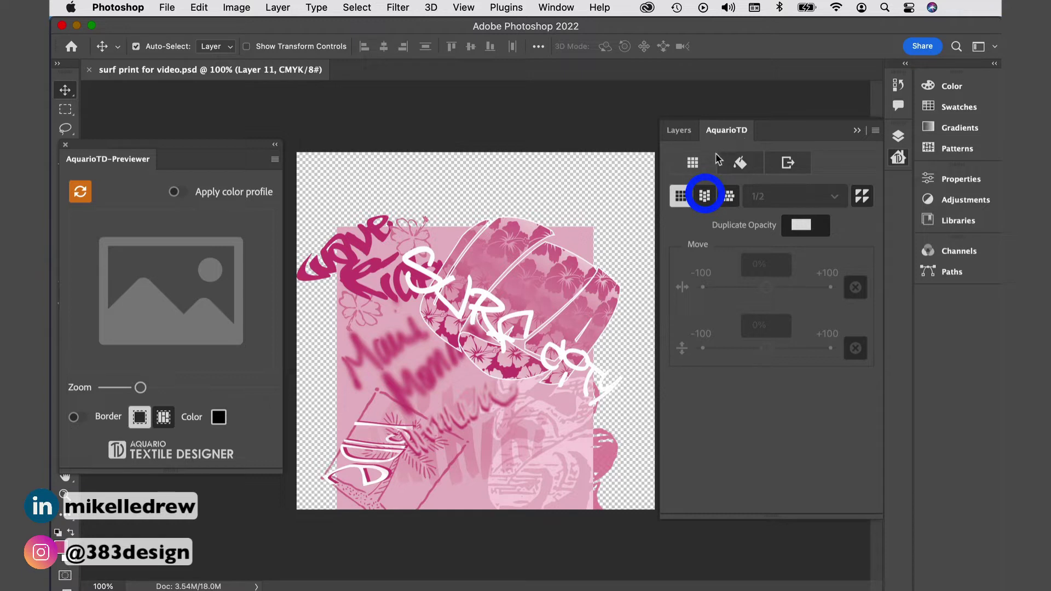
pyautogui.click(704, 197)
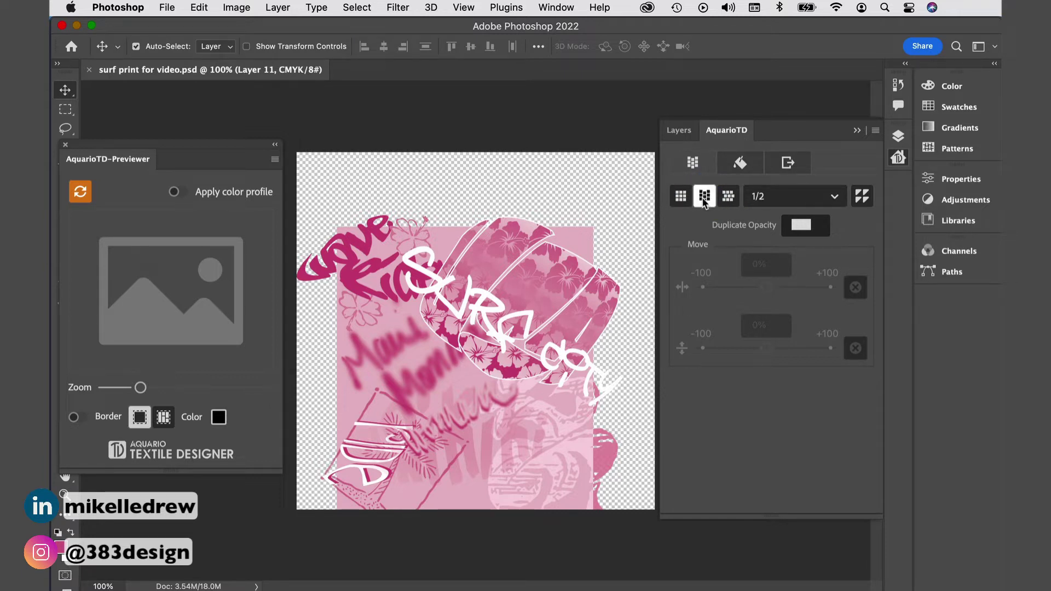
pyautogui.click(80, 191)
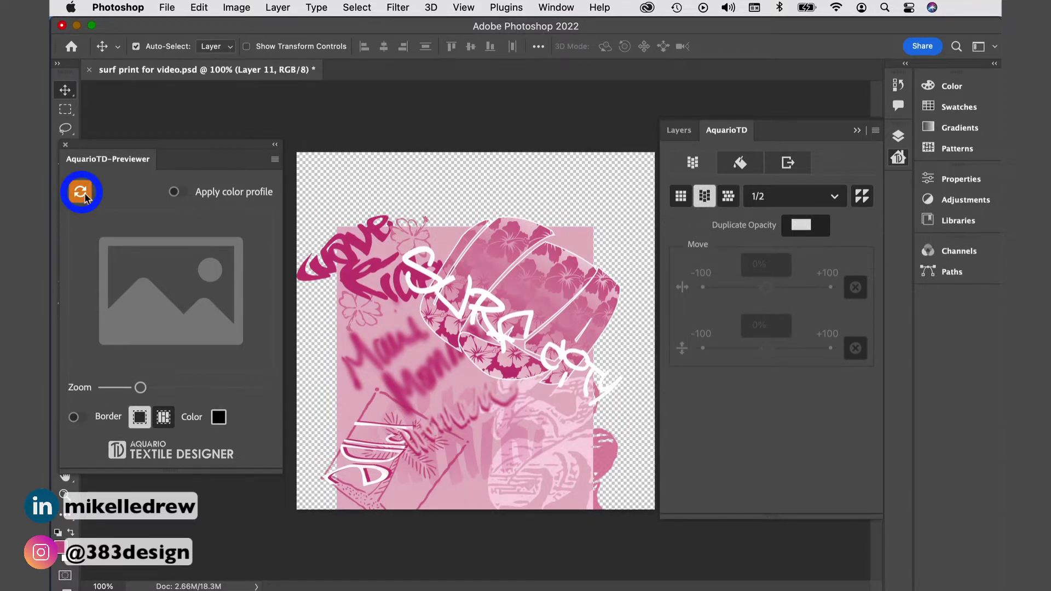
pyautogui.click(80, 191)
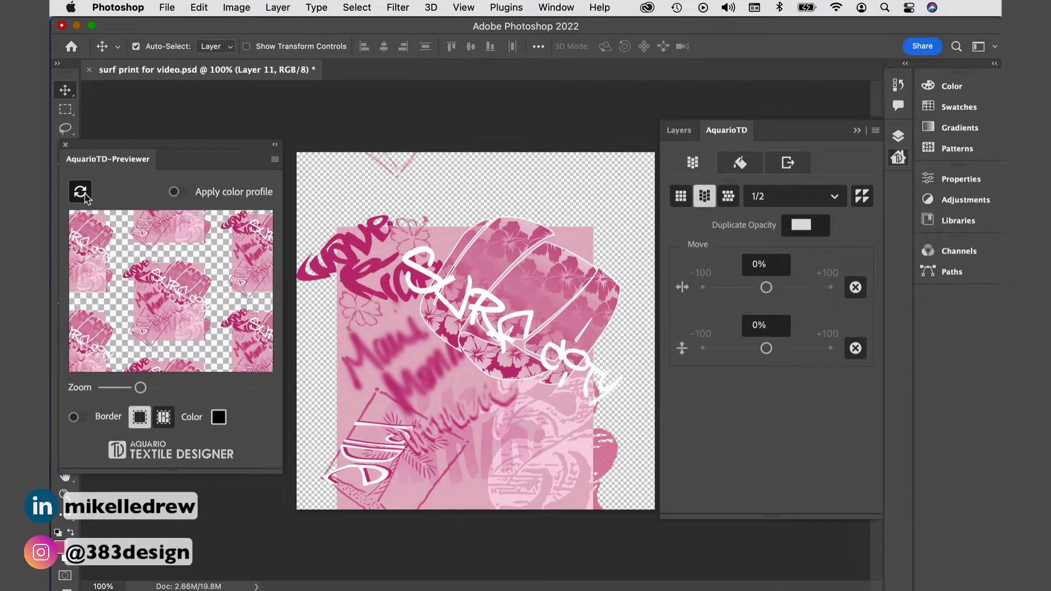
# Step: Stretch the pink background on Layer 1 to cover the whole canvas and refresh the repeat preview
pyautogui.click(682, 135)
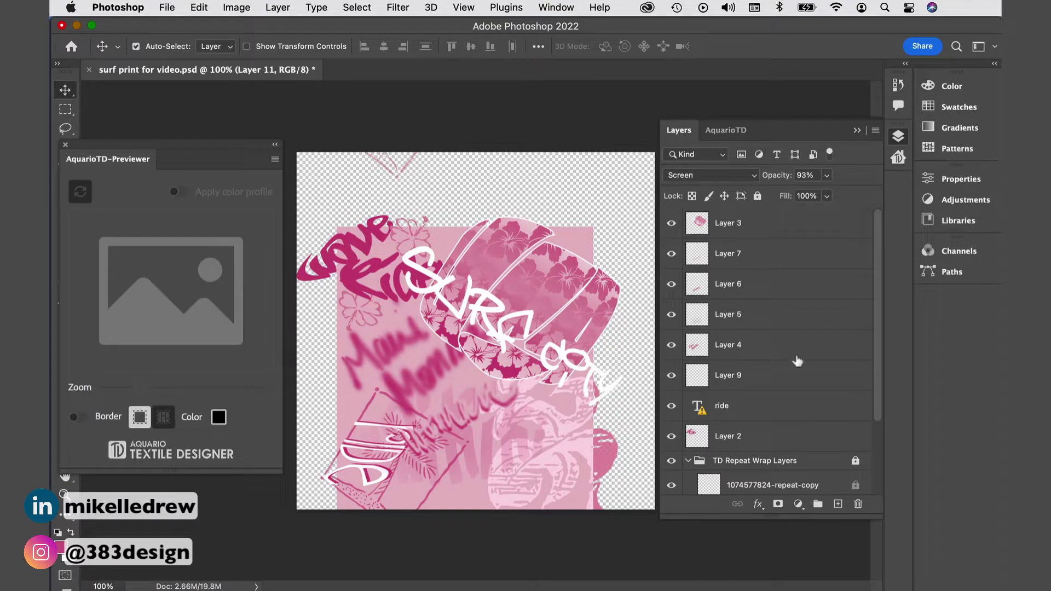
pyautogui.scroll(-1, 803, 365)
pyautogui.scroll(-3, 803, 365)
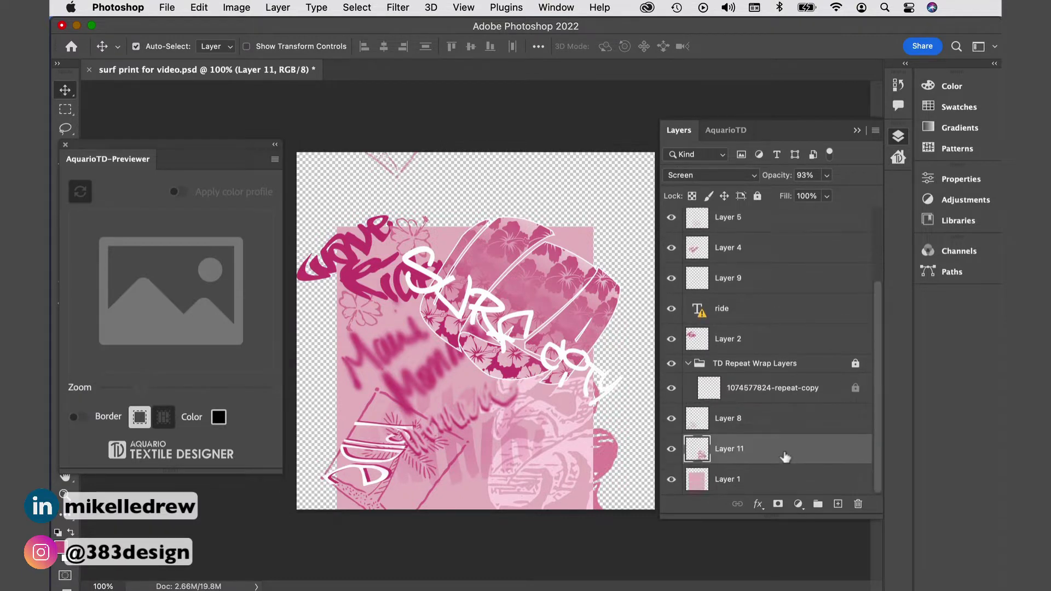
pyautogui.click(776, 484)
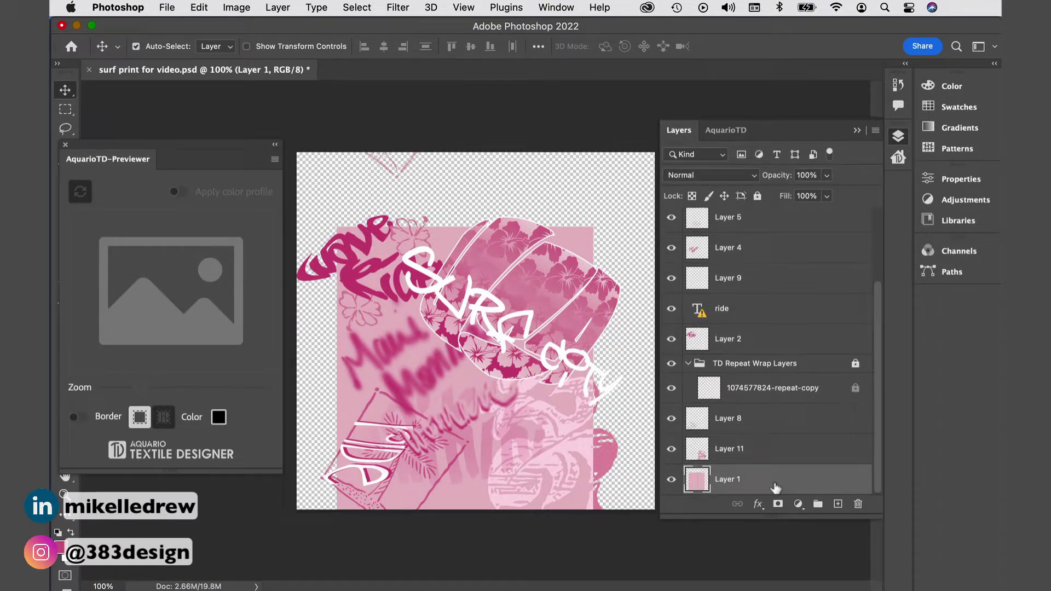
pyautogui.press('super+t')
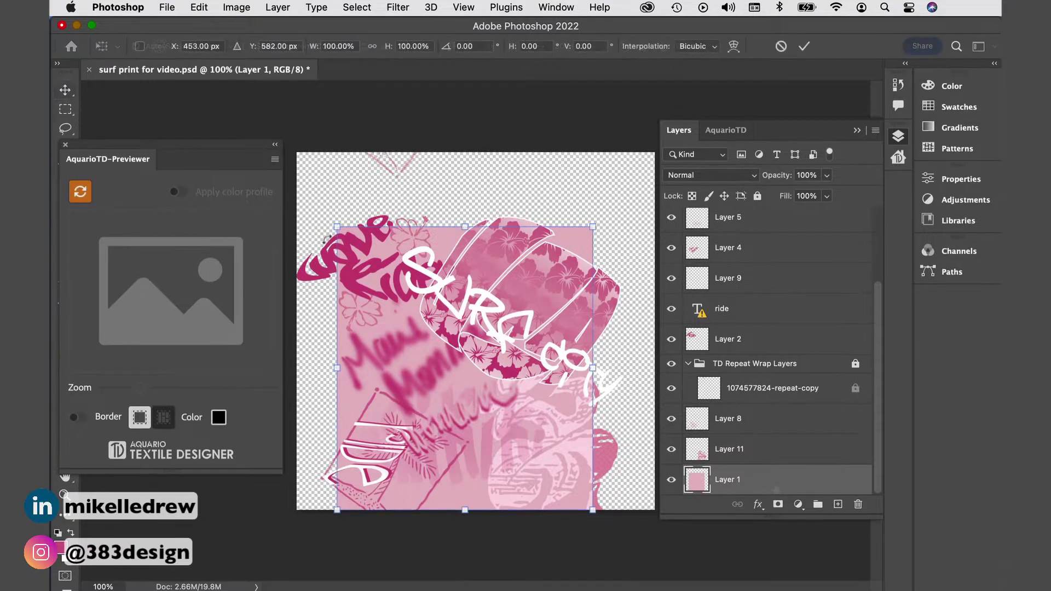
pyautogui.moveTo(337, 227); pyautogui.dragTo(295, 149)
pyautogui.moveTo(593, 149); pyautogui.dragTo(656, 145)
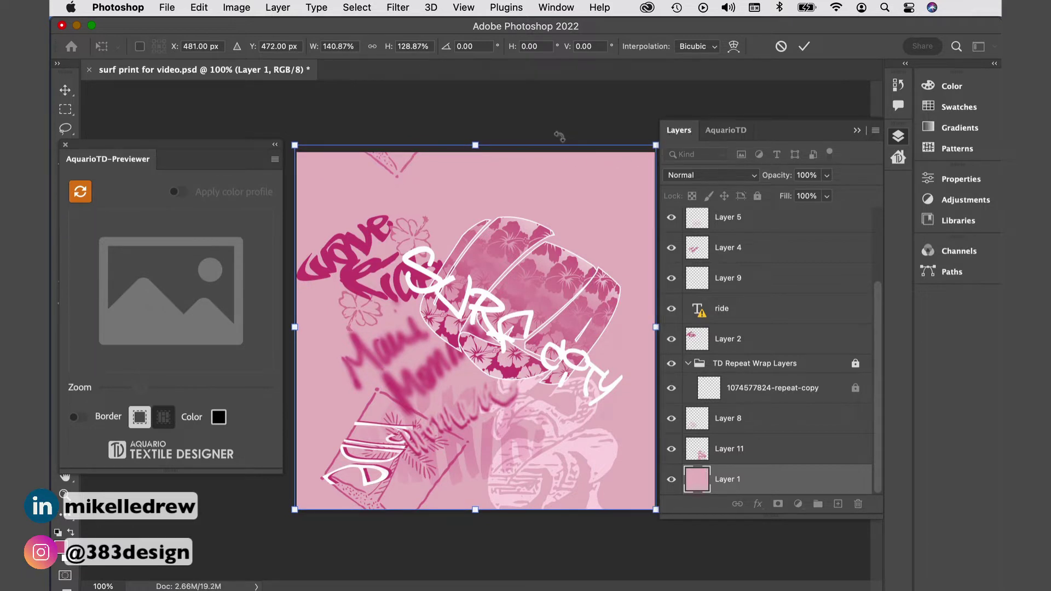
pyautogui.press('Return')
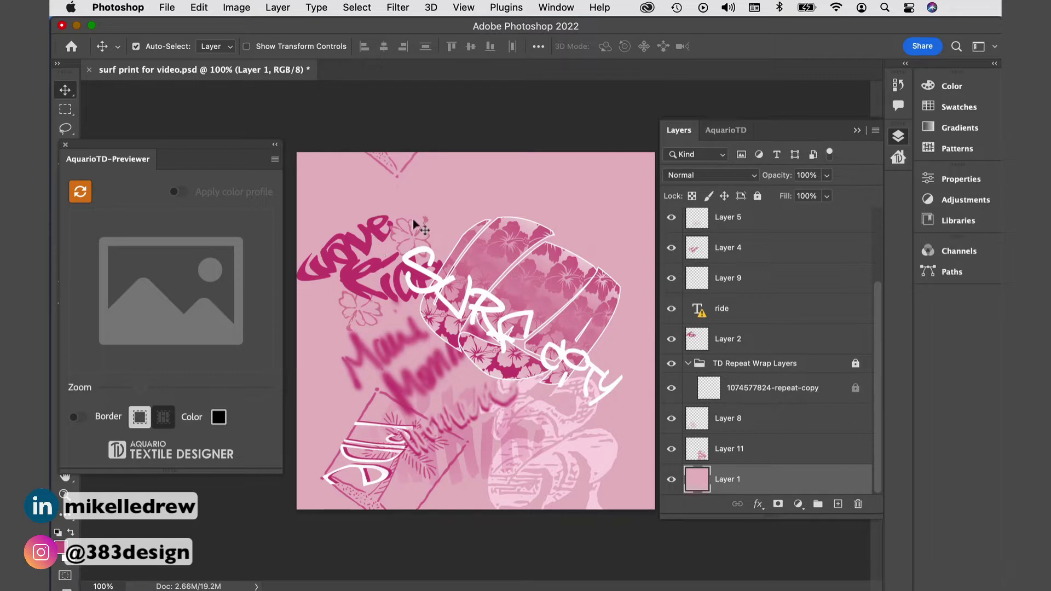
pyautogui.click(726, 130)
pyautogui.click(80, 192)
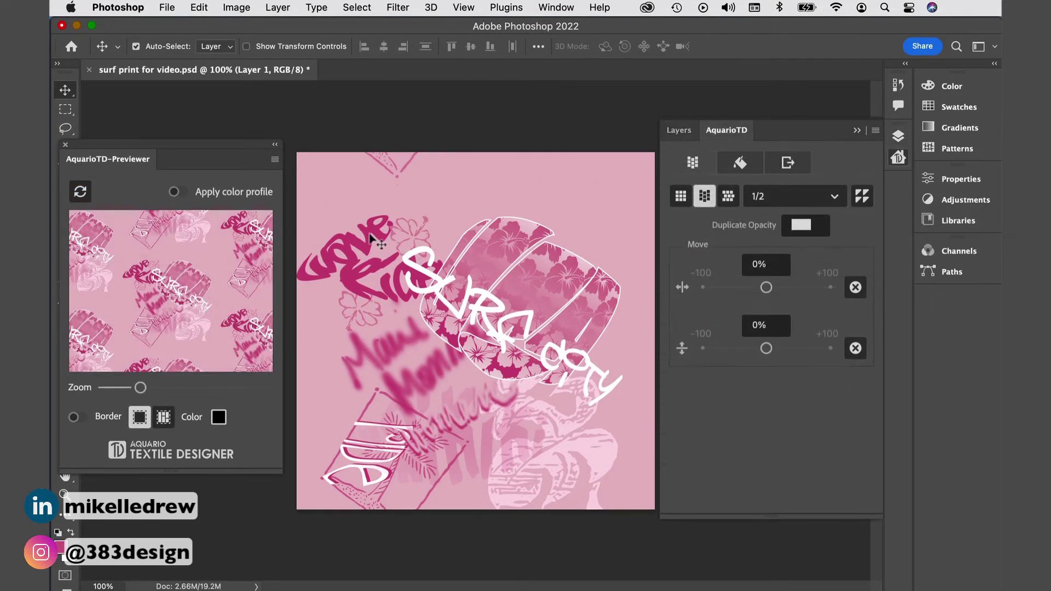
# Step: Move the "Wave Rider" lettering partly past the canvas's left edge, refreshing the preview, and shift the "Maui Momma" lettering left
pyautogui.moveTo(377, 241); pyautogui.dragTo(334, 223)
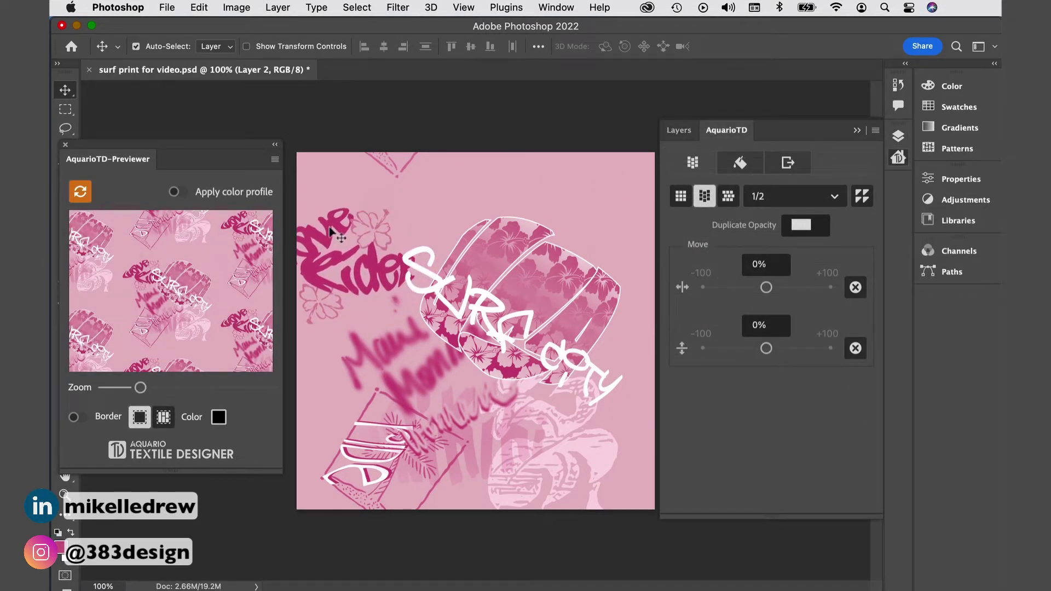
pyautogui.click(82, 191)
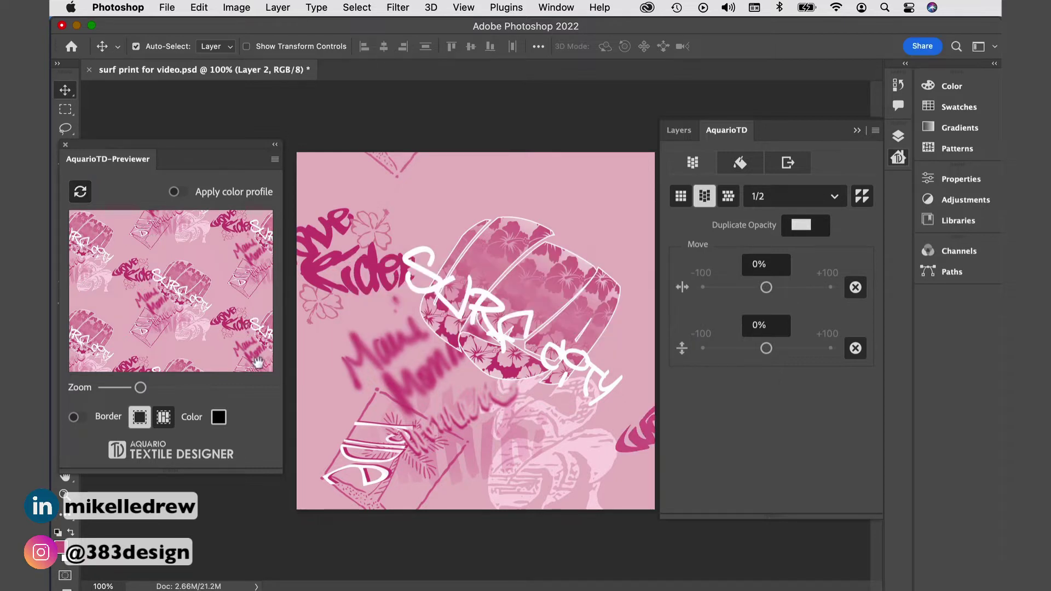
pyautogui.moveTo(390, 353); pyautogui.dragTo(351, 358)
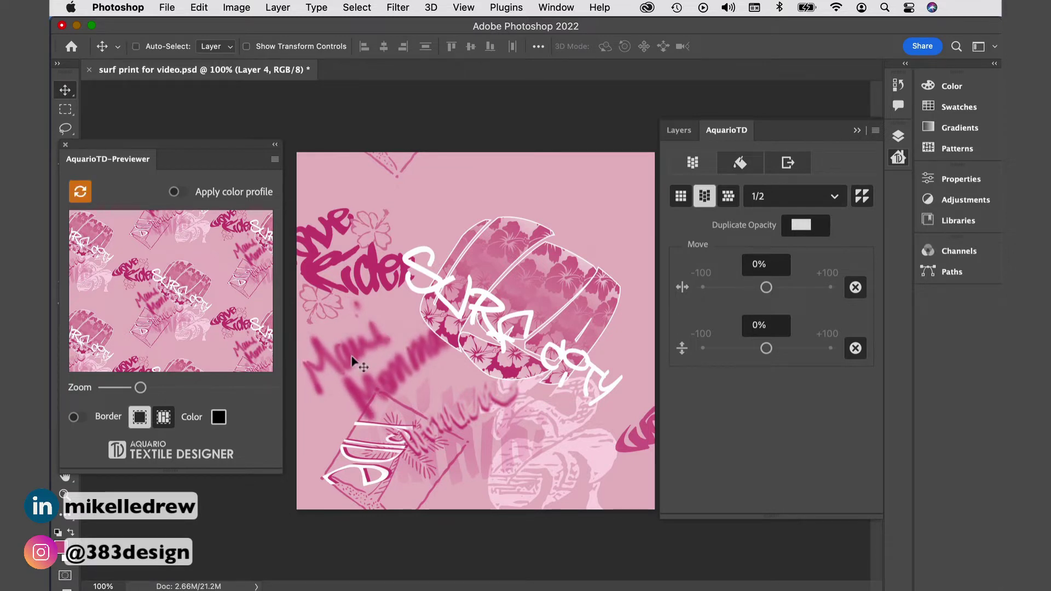
# Step: Paste a copy of the "Maui Momma" lettering, rotate it into the artwork's upper right corner, and refresh the repeat preview
pyautogui.press('super+v')
pyautogui.moveTo(446, 361); pyautogui.dragTo(513, 216)
pyautogui.press('super+t')
pyautogui.moveTo(641, 267); pyautogui.dragTo(548, 296)
pyautogui.moveTo(554, 225); pyautogui.dragTo(606, 243)
pyautogui.press('Return')
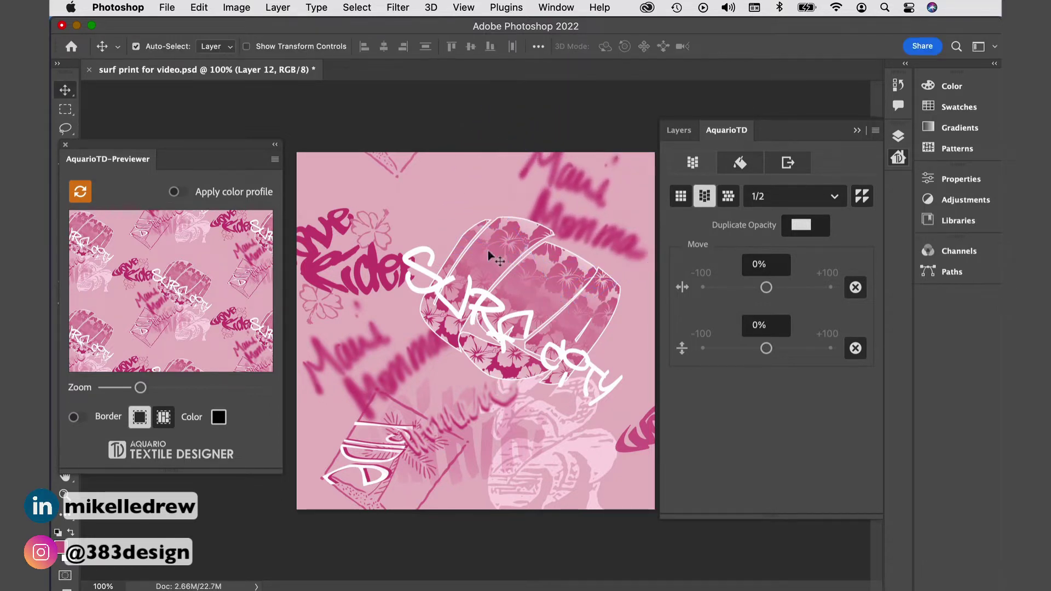
pyautogui.click(81, 191)
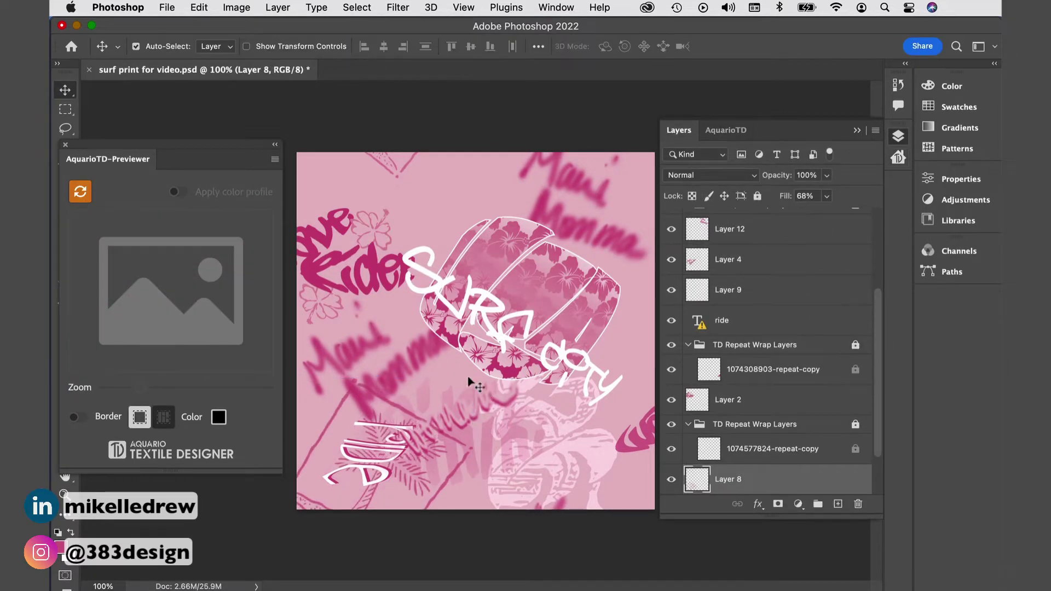
pyautogui.click(80, 192)
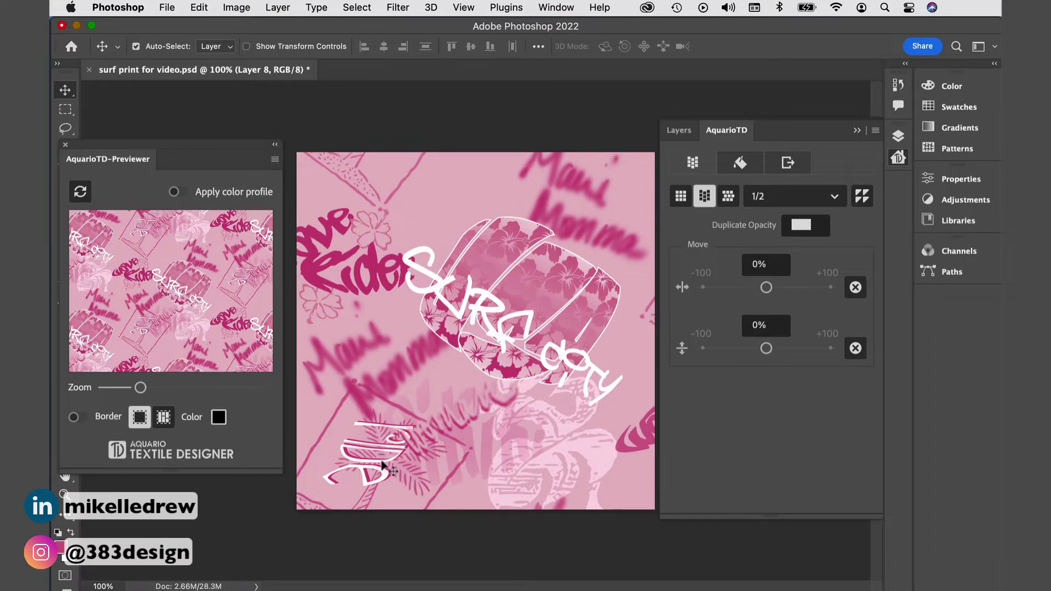
# Step: Enlarge Layer 9 and the "ride" text layer together to about 143%, extend them over the canvas's bottom edge, and refresh the preview
pyautogui.click(678, 130)
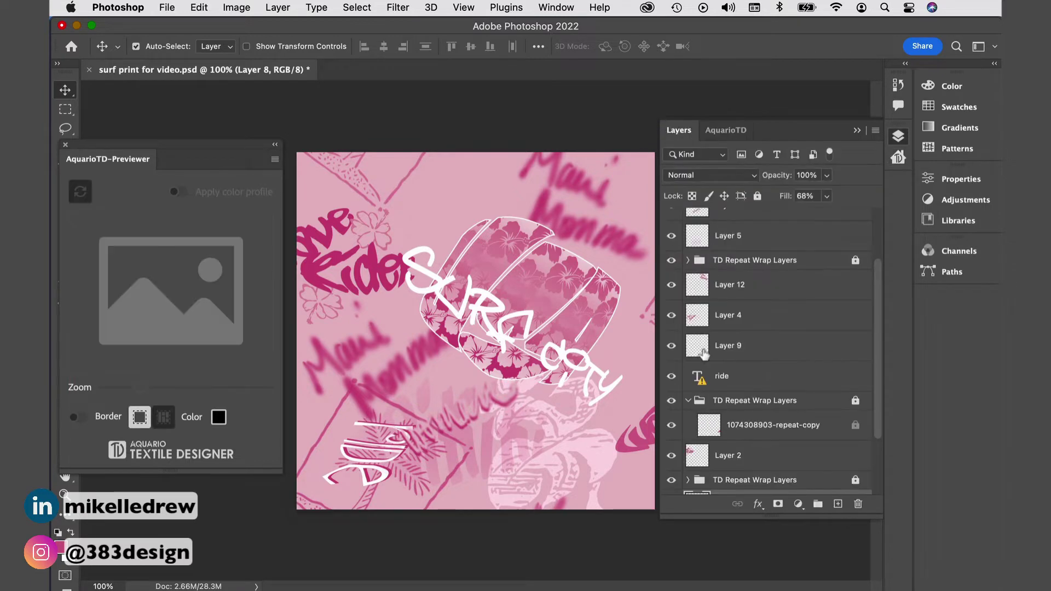
pyautogui.click(748, 385)
pyautogui.keyDown('shift'); pyautogui.click(754, 355); pyautogui.keyUp('shift')
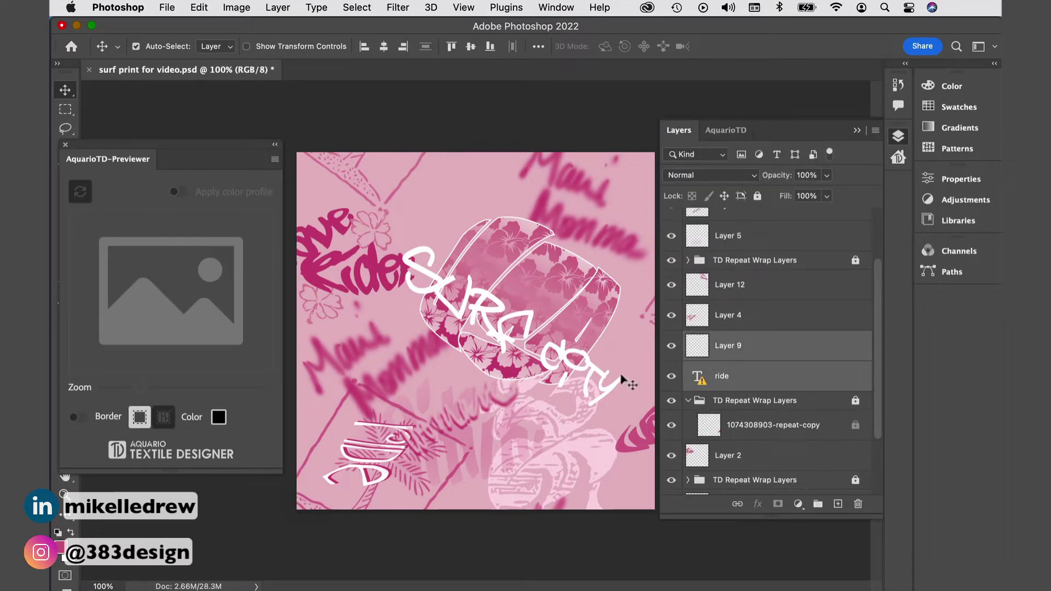
pyautogui.press('super+t')
pyautogui.click(480, 321)
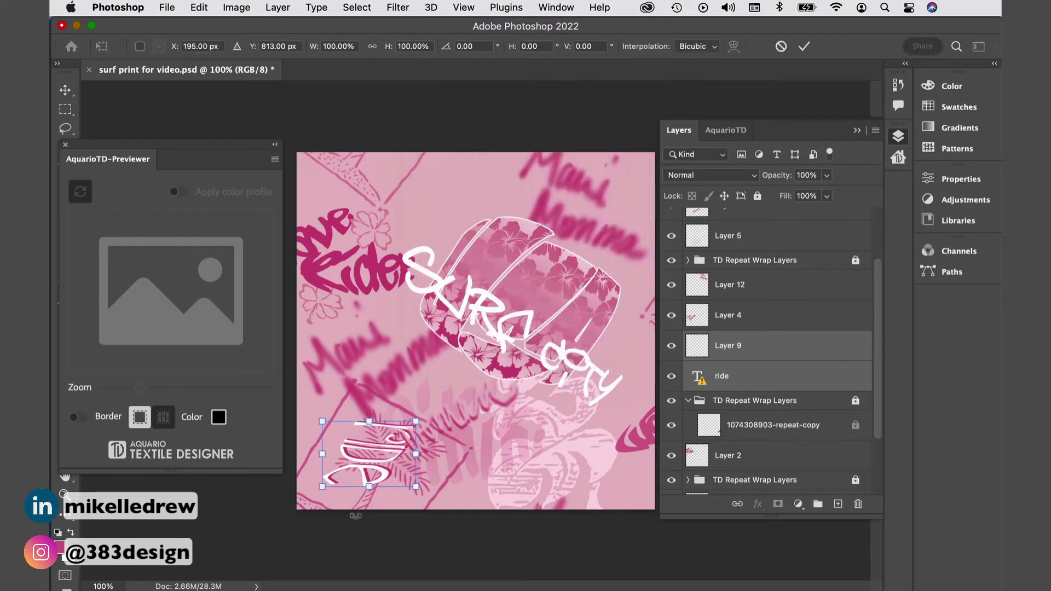
pyautogui.moveTo(417, 489); pyautogui.dragTo(388, 522)
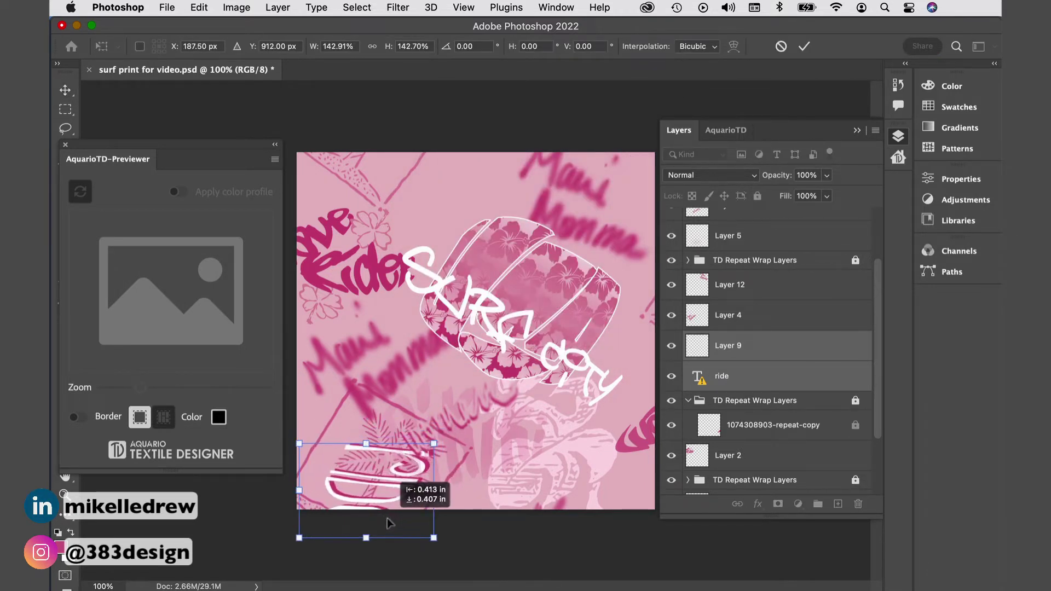
pyautogui.press('Return')
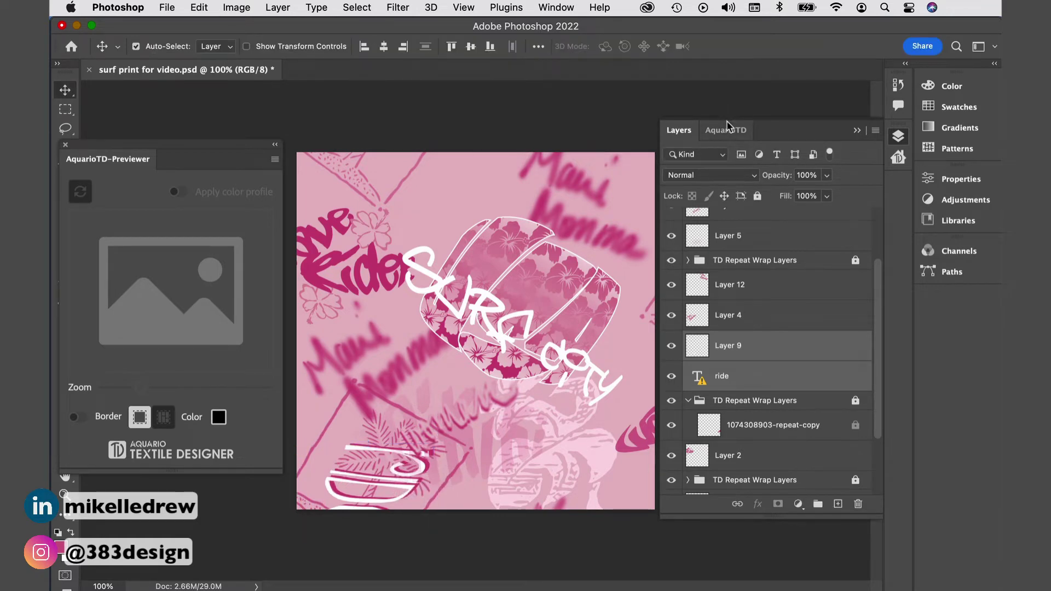
pyautogui.click(730, 129)
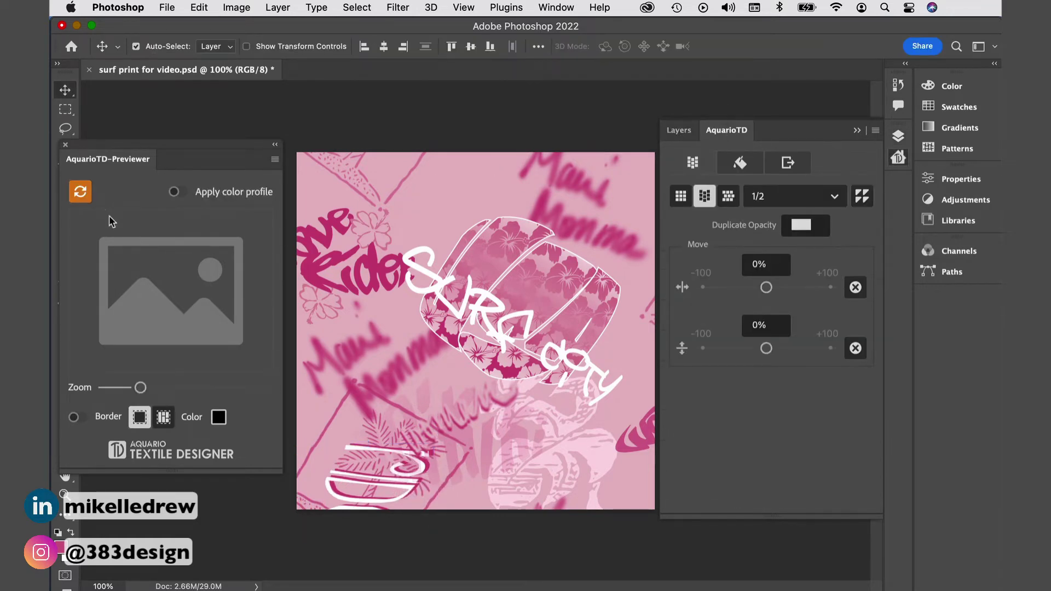
pyautogui.click(80, 193)
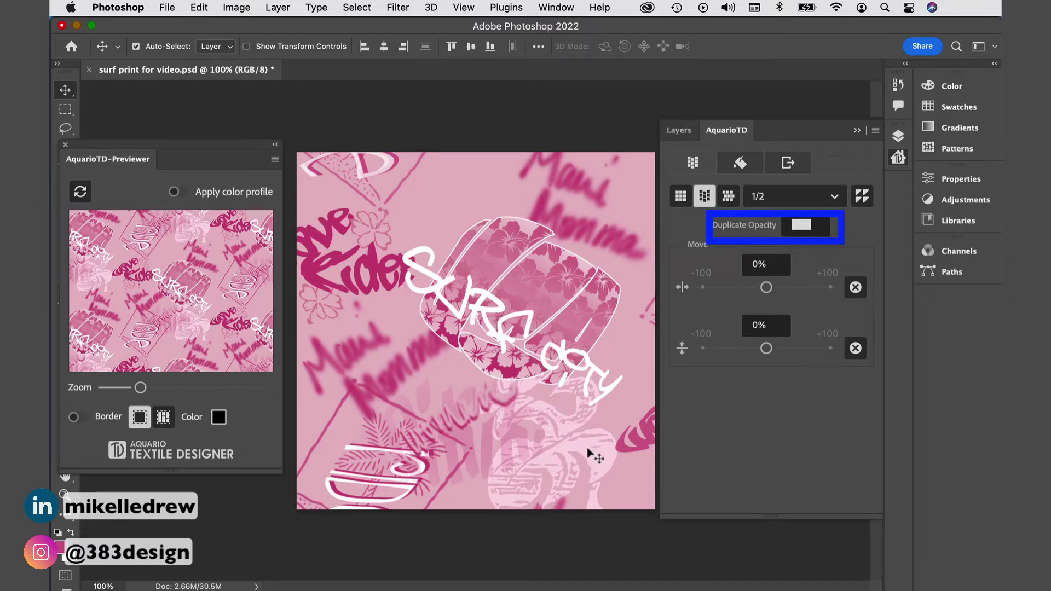
# Step: Reposition the pale Layer 11 motif near the canvas's bottom edge, refresh the repeat preview, and undo the last change
pyautogui.moveTo(586, 448); pyautogui.dragTo(584, 445)
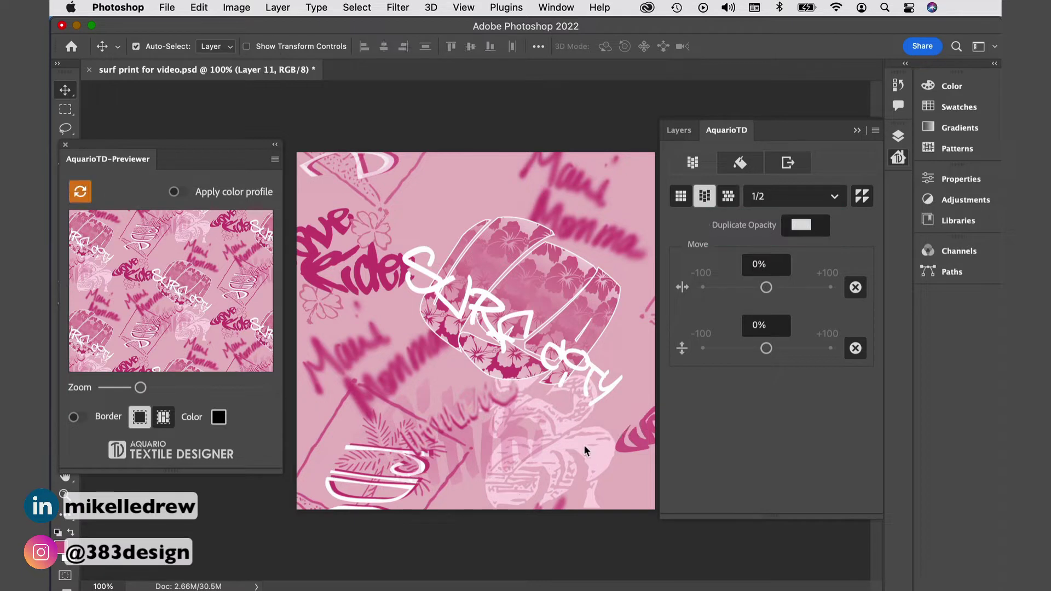
pyautogui.moveTo(584, 448); pyautogui.dragTo(587, 464)
pyautogui.click(79, 193)
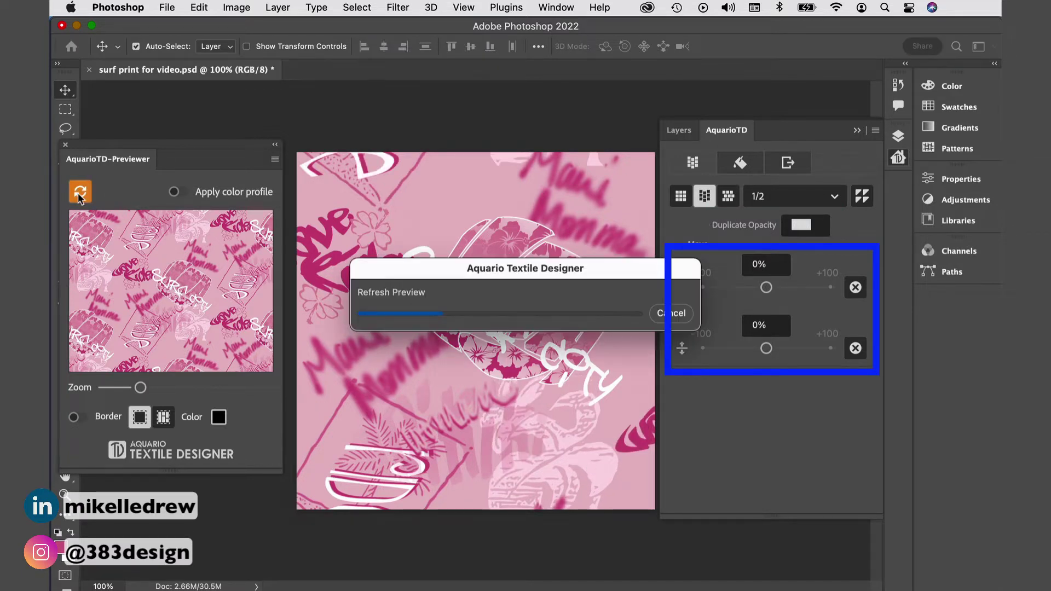
pyautogui.click(511, 496)
pyautogui.press('super+z')
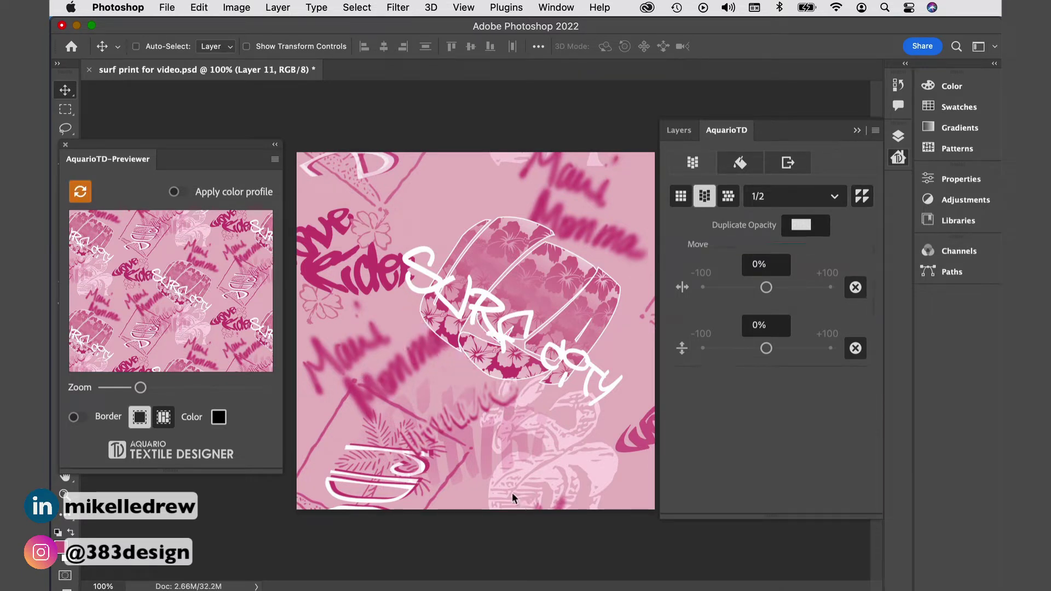
# Step: Place a copy of the pale Layer 11 motif above and to the left of the central hibiscus shape
pyautogui.moveTo(511, 495); pyautogui.dragTo(428, 233)
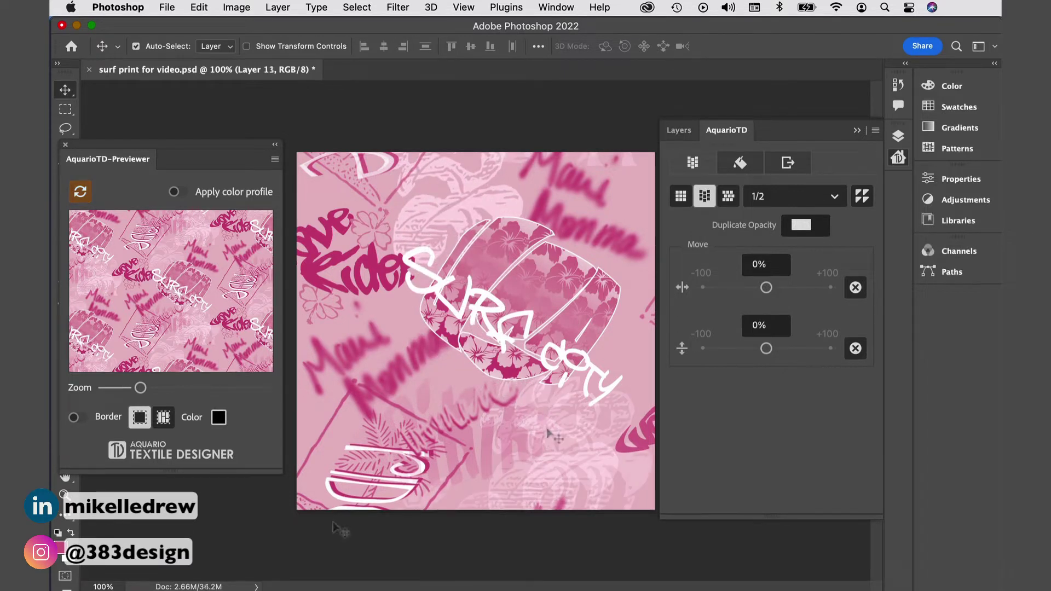
# Step: Show the tile borders in the previewer, set their color to f3e8e8, and hide the borders
pyautogui.click(74, 419)
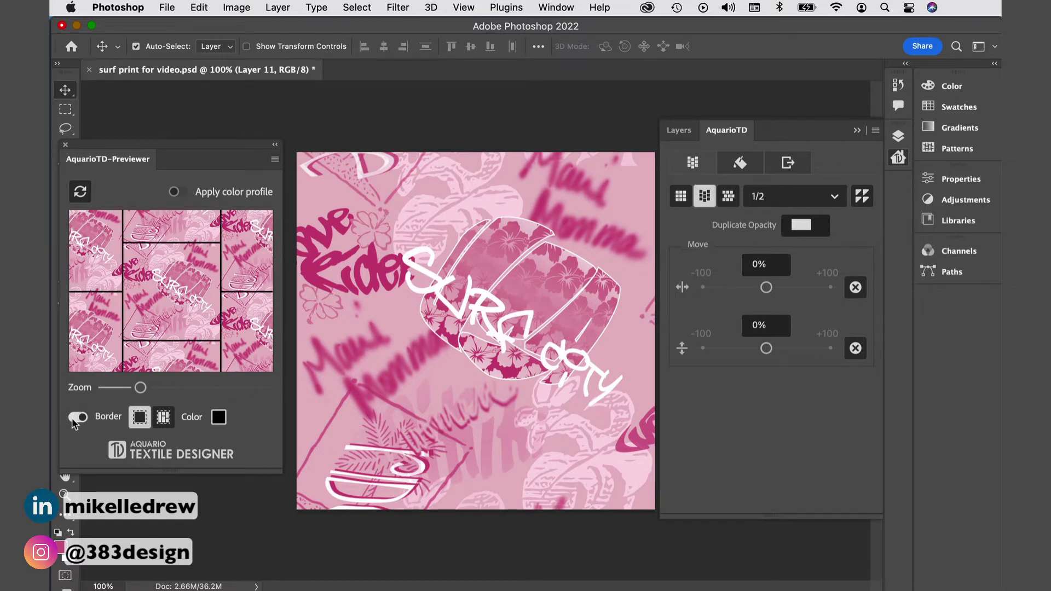
pyautogui.click(219, 417)
pyautogui.click(127, 70)
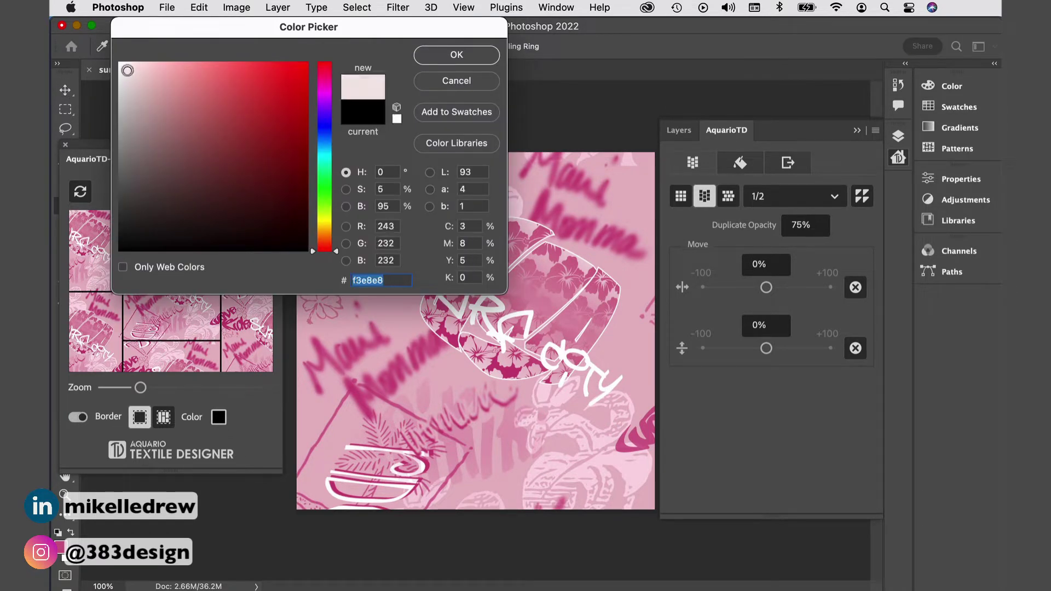
pyautogui.click(456, 55)
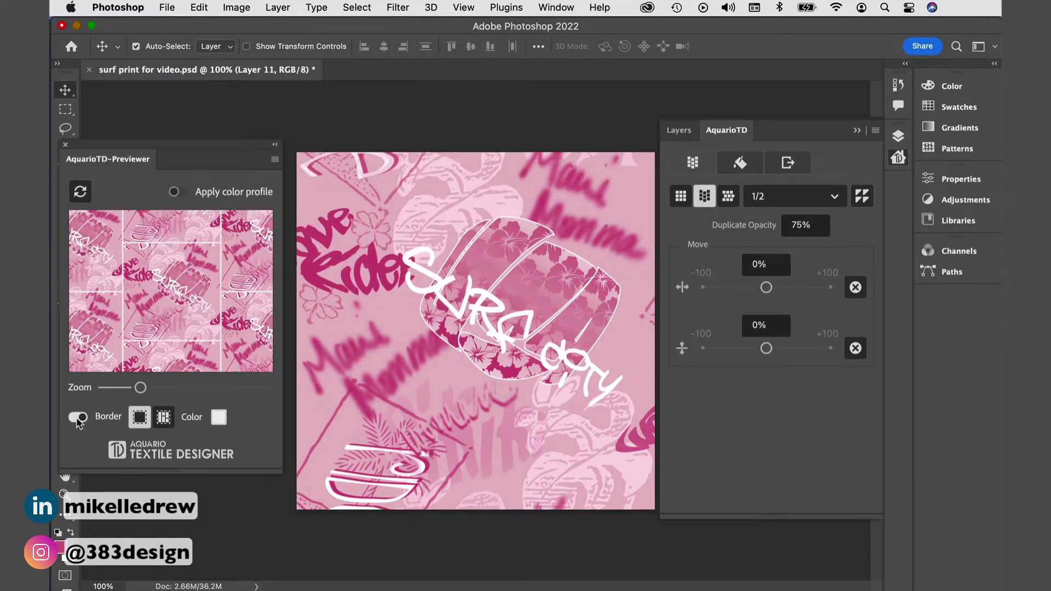
pyautogui.click(78, 418)
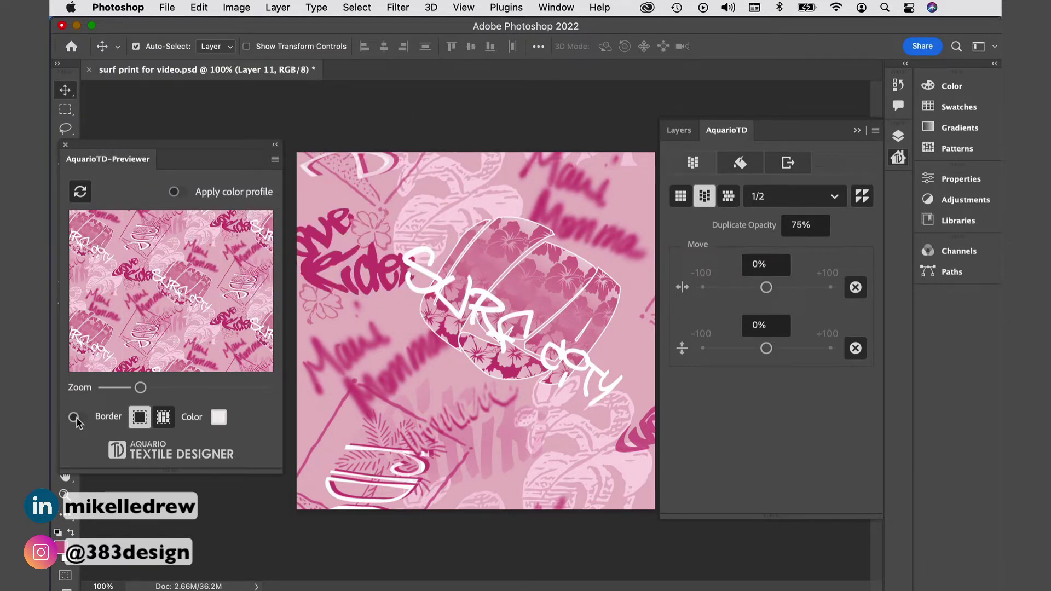
# Step: Look through the available export formats and export the design as a png
pyautogui.click(786, 164)
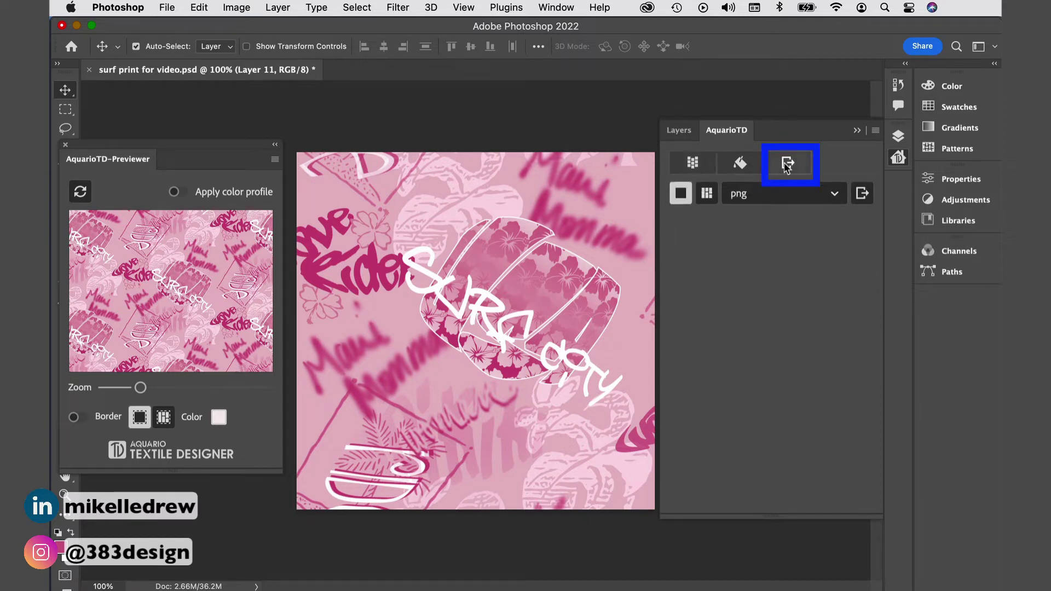
pyautogui.click(833, 196)
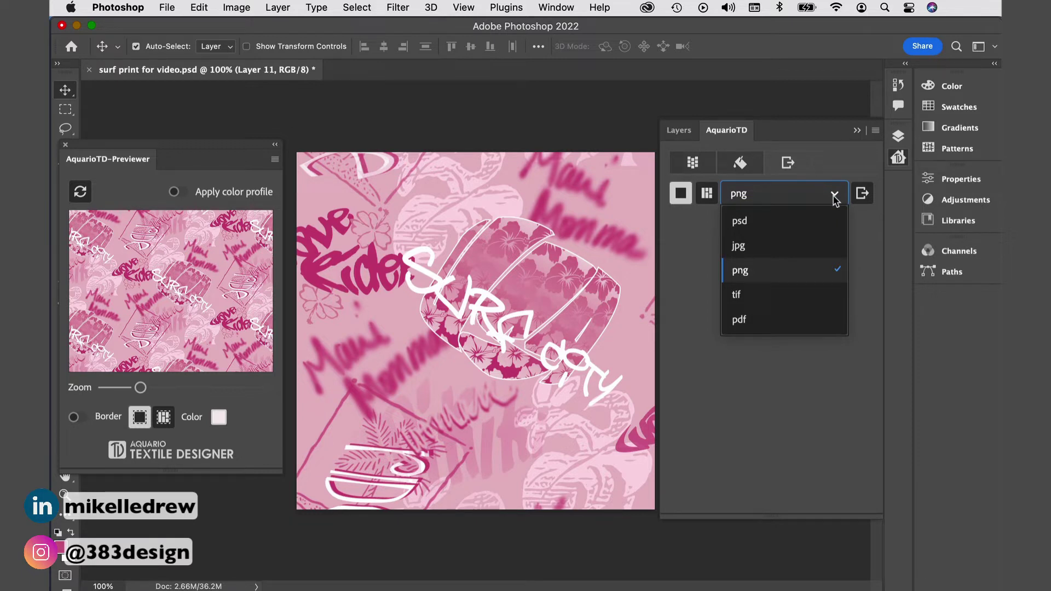
pyautogui.click(834, 197)
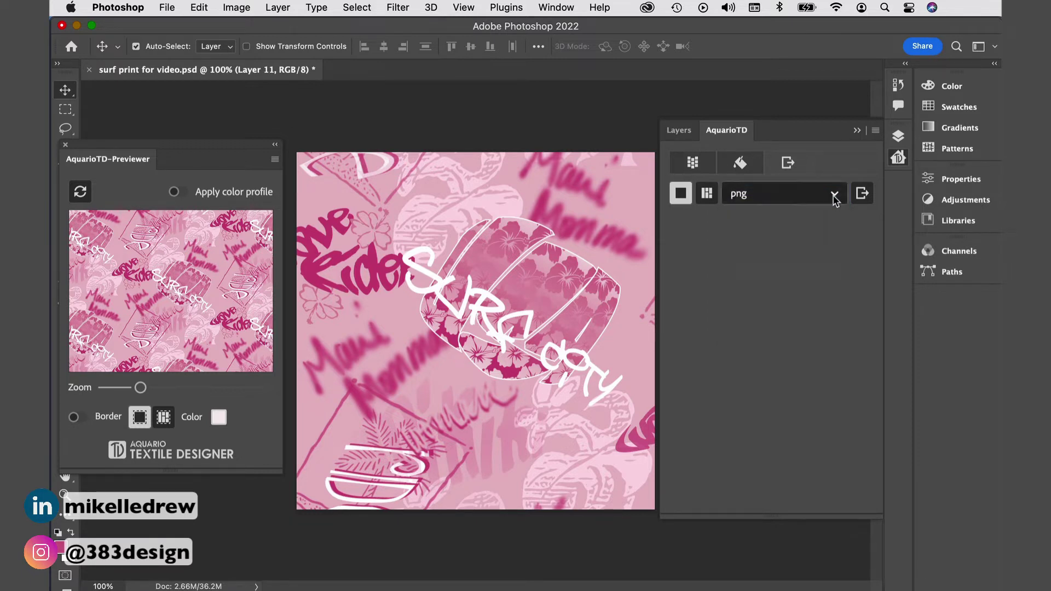
pyautogui.click(861, 193)
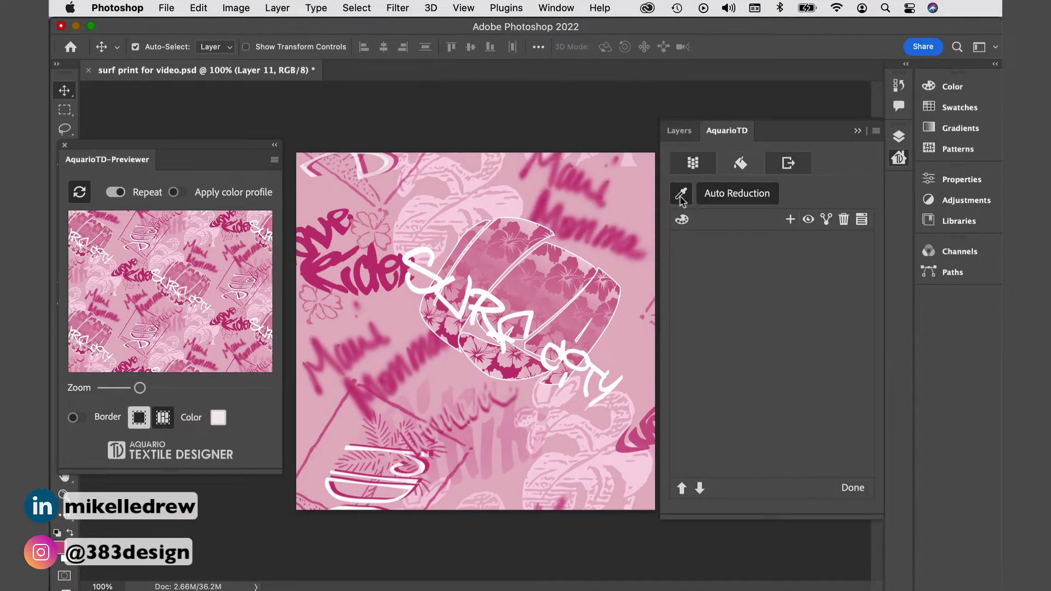
# Step: Sample five reduction colors from the artwork: the pink background, two mid pinks, the white lettering and a dark magenta
pyautogui.click(681, 194)
pyautogui.click(627, 252)
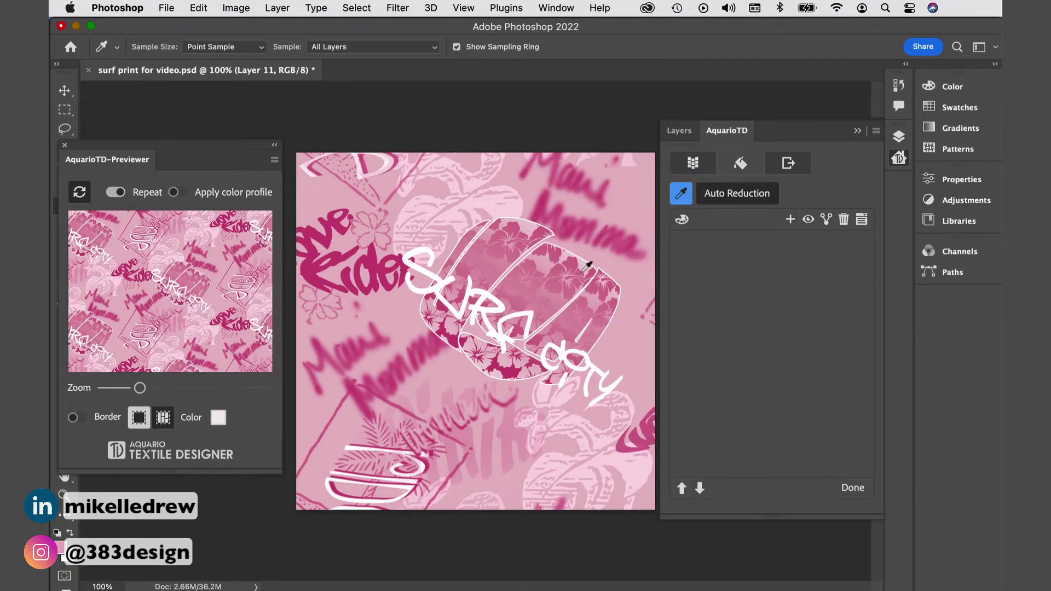
pyautogui.click(584, 270)
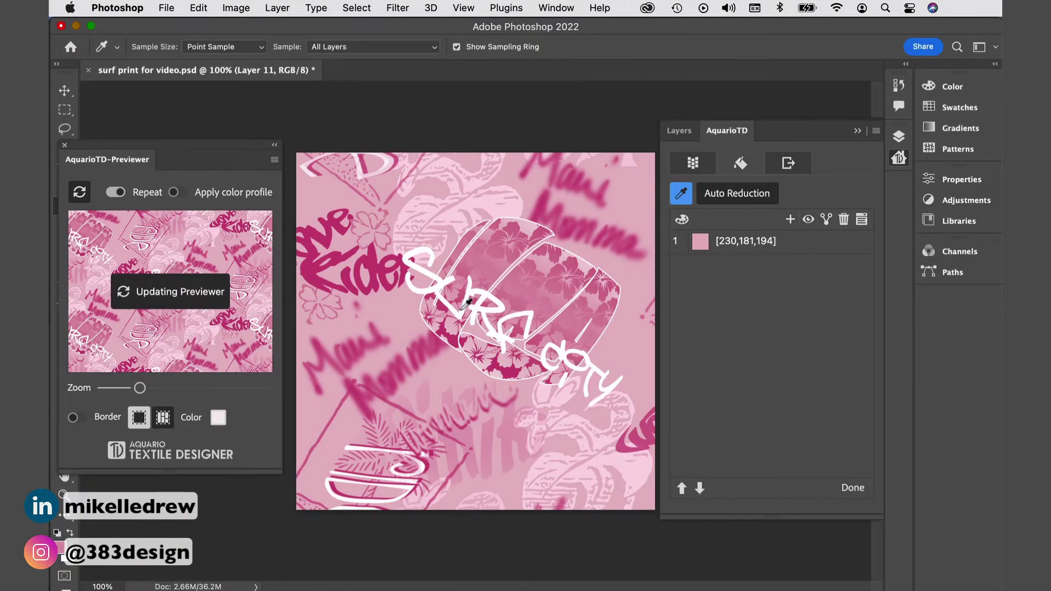
pyautogui.click(494, 255)
pyautogui.click(477, 285)
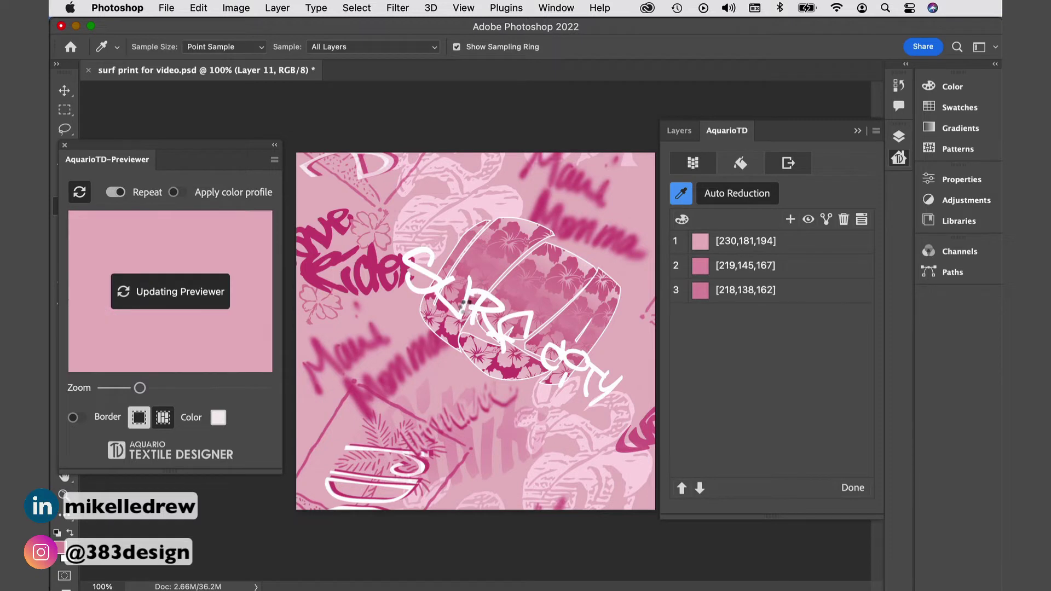
pyautogui.click(426, 295)
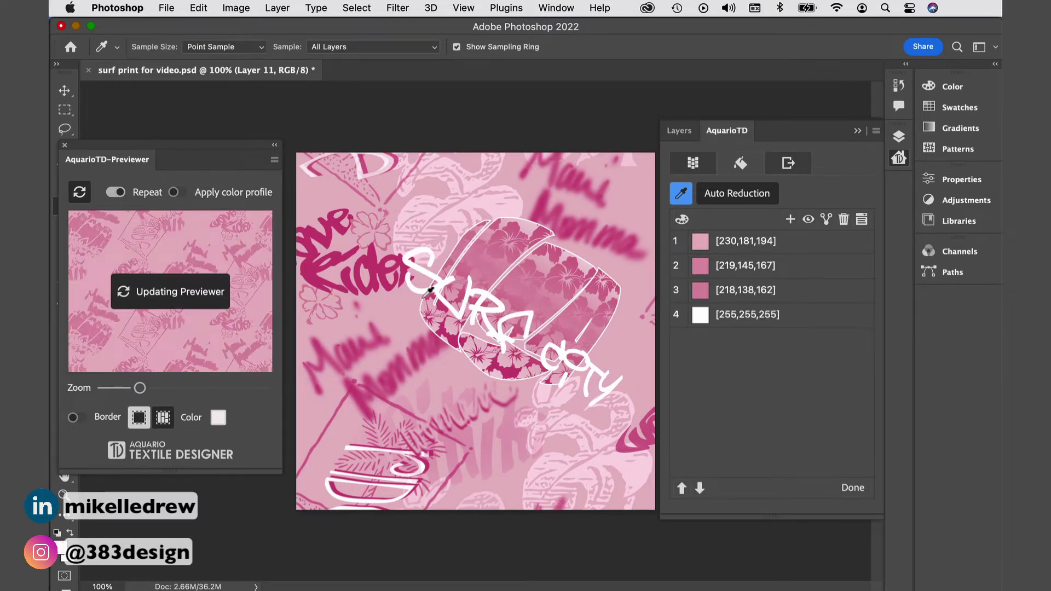
pyautogui.click(352, 251)
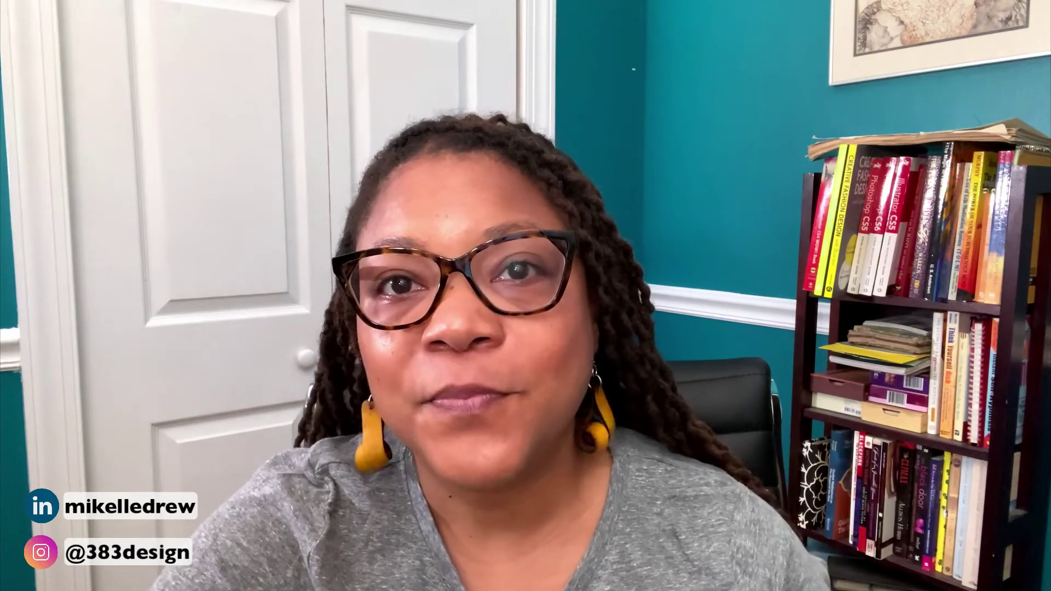
# Step: Redo the color reduction automatically with 10 colors, replacing the sampled ones, and enlarge the repeat preview
pyautogui.click(730, 197)
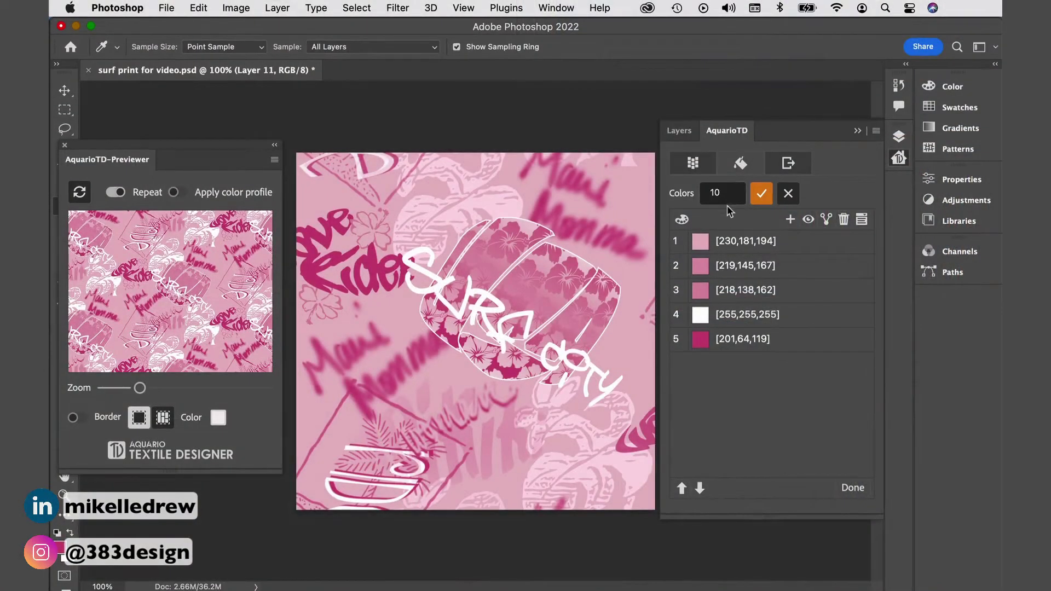
pyautogui.click(761, 198)
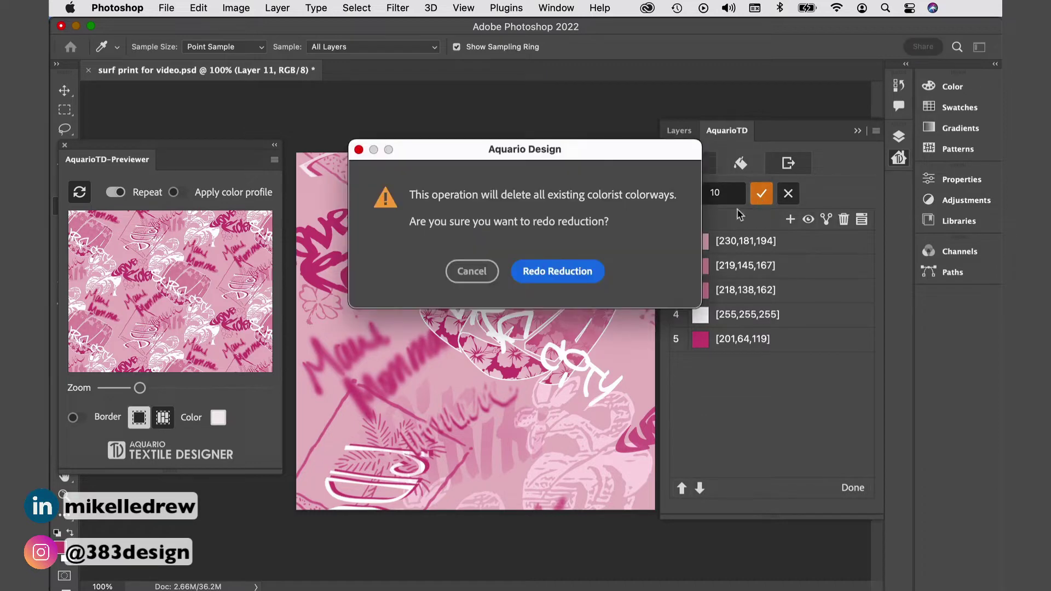
pyautogui.click(571, 281)
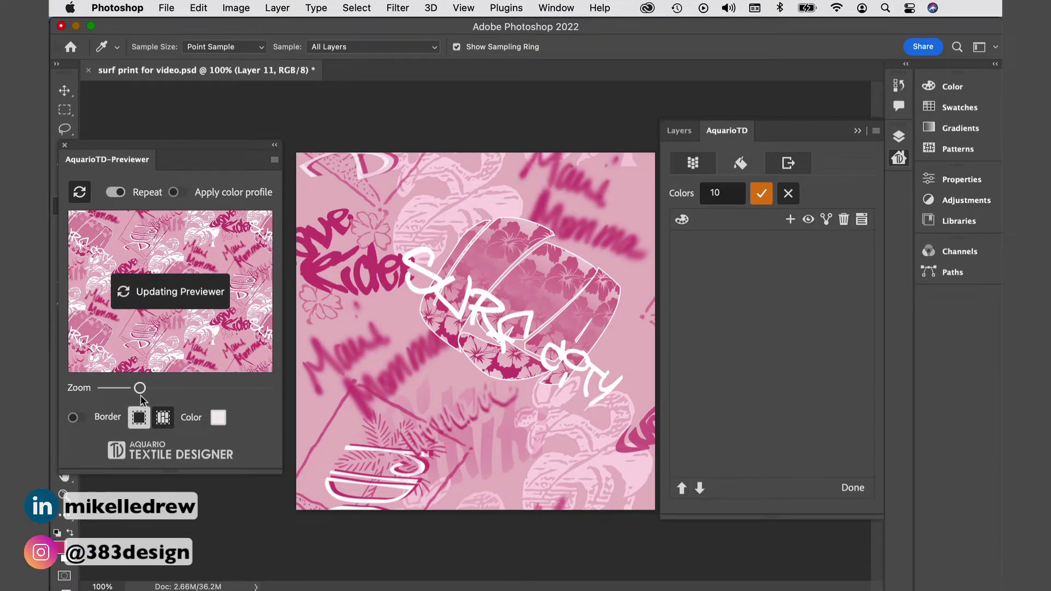
pyautogui.moveTo(142, 389); pyautogui.dragTo(240, 394)
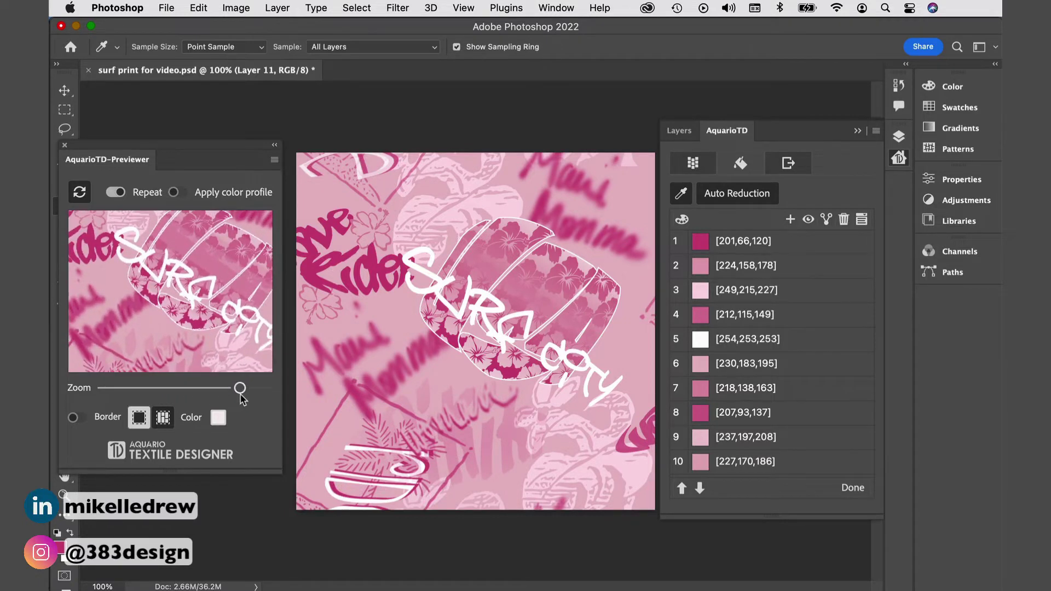
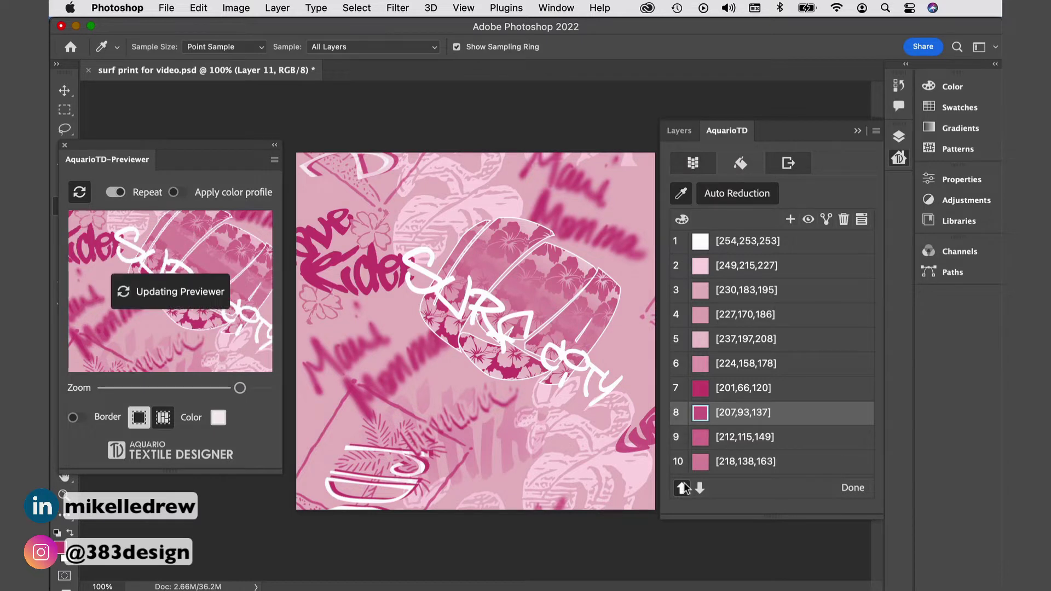
# Step: Move the reduced color up to finish ordering the list, and briefly hide color [218,138,163] to check where it is used
pyautogui.click(682, 487)
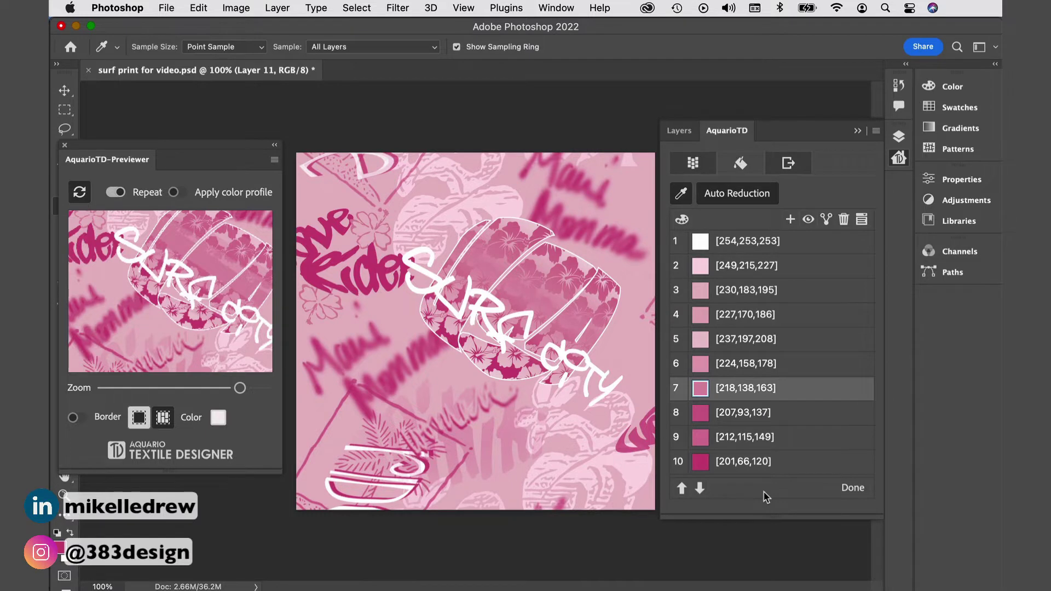
pyautogui.click(809, 221)
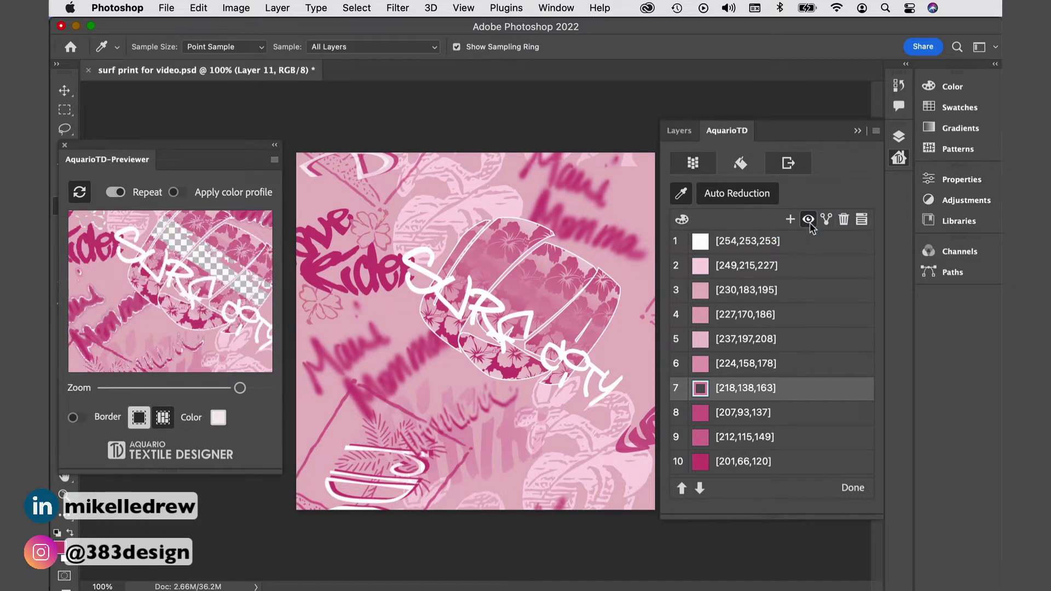
pyautogui.click(809, 222)
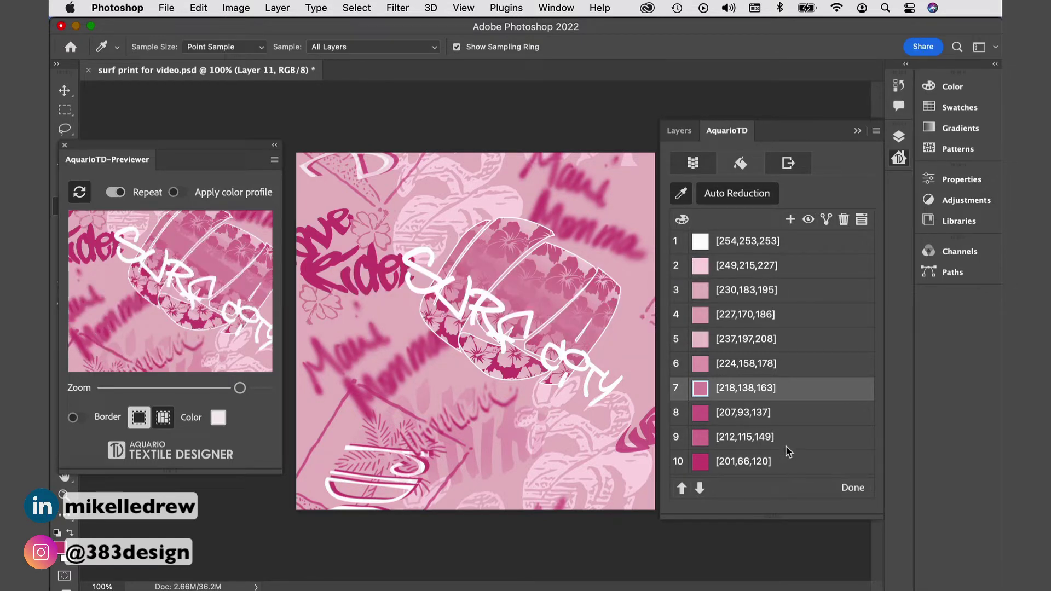
# Step: Merge colors 3 and 4, [230,183,195] and [227,170,186], shifting the blend toward color 3
pyautogui.click(758, 295)
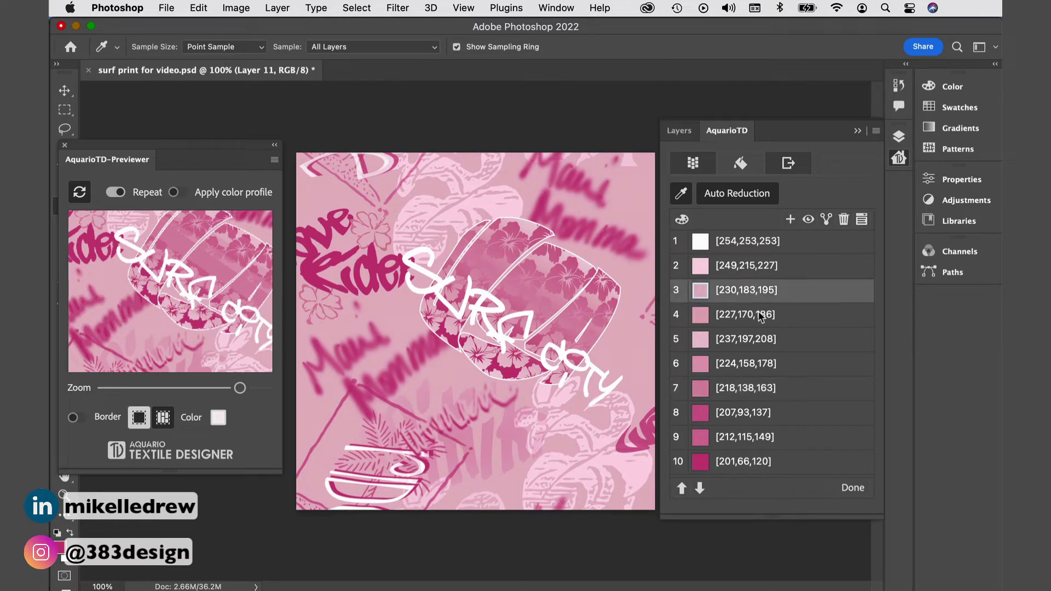
pyautogui.keyDown('shift'); pyautogui.click(762, 316); pyautogui.keyUp('shift')
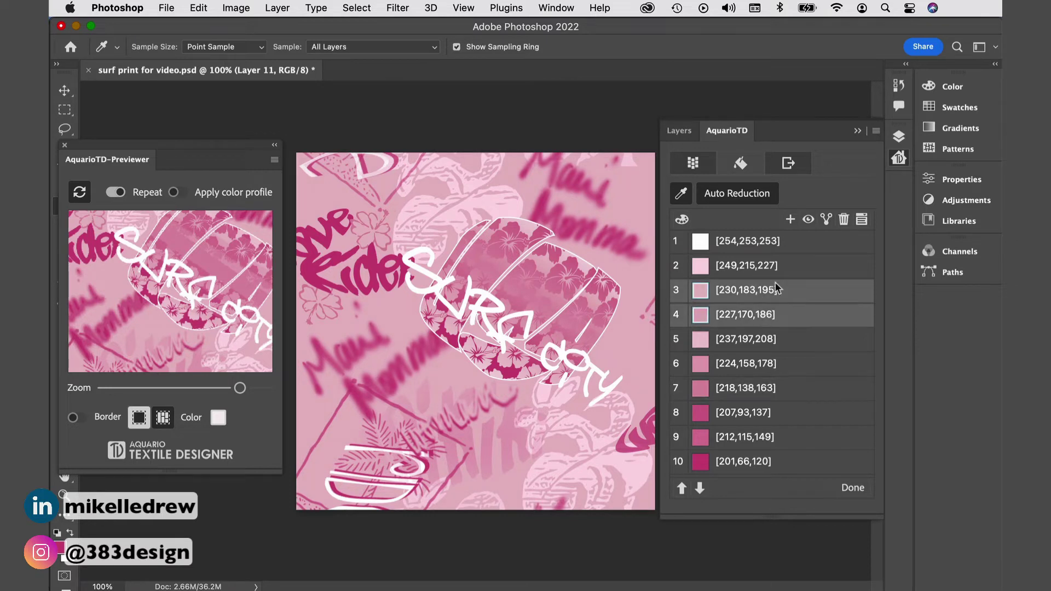
pyautogui.click(826, 219)
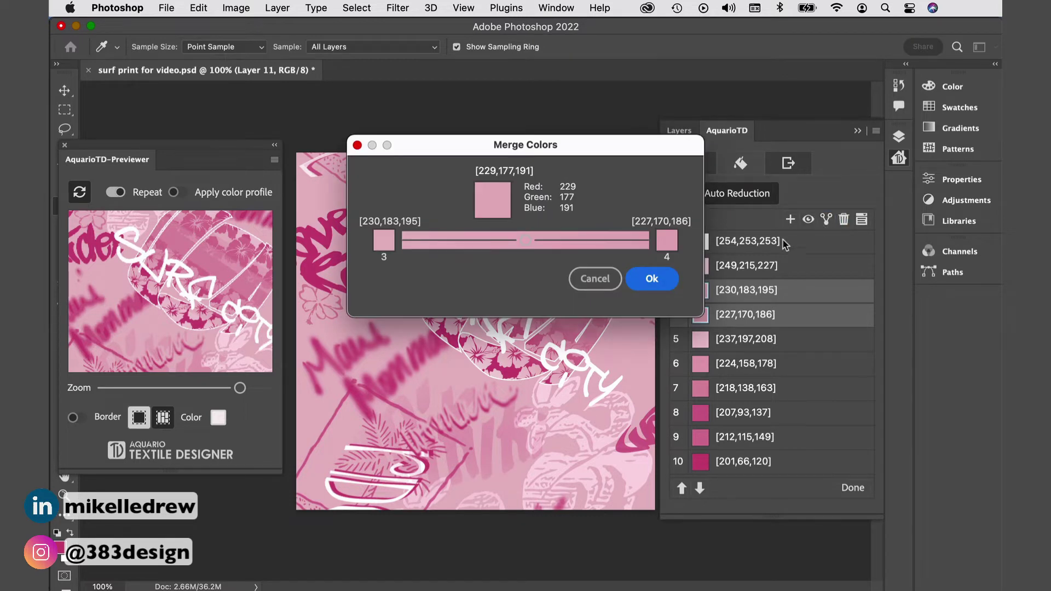
pyautogui.moveTo(524, 239); pyautogui.dragTo(452, 234)
pyautogui.click(651, 278)
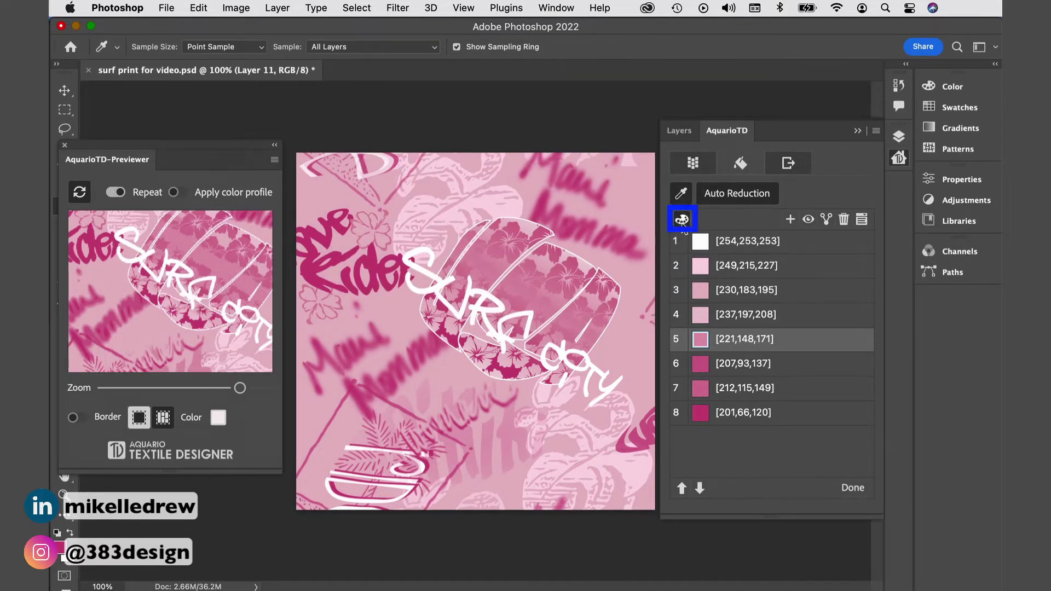
# Step: Open the plugin's color swatches, choose the PANTONE solid coated library, and match the reduced colors to it
pyautogui.click(682, 220)
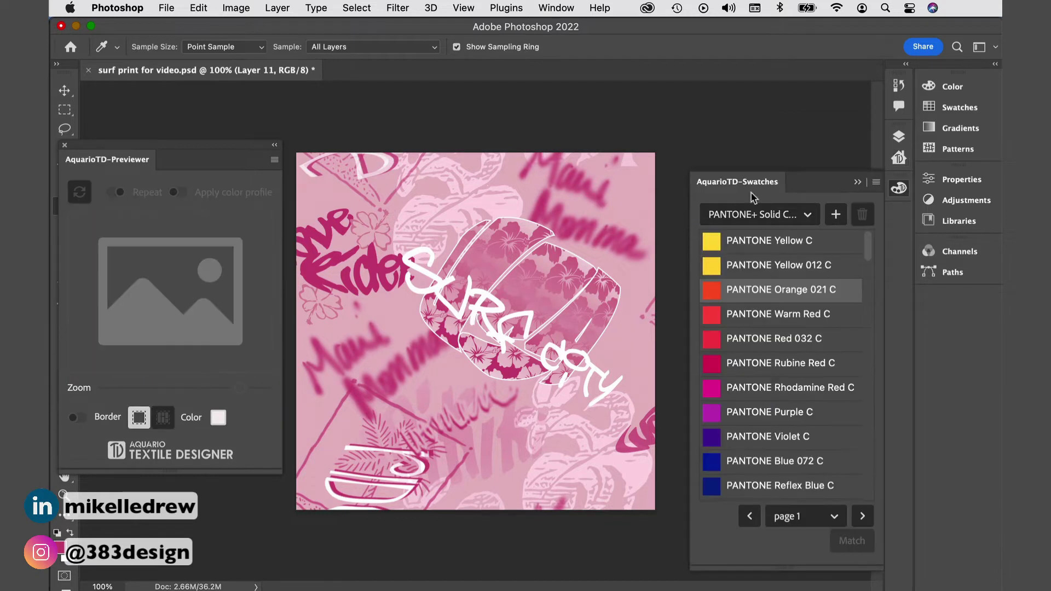
pyautogui.moveTo(758, 183); pyautogui.dragTo(383, 135)
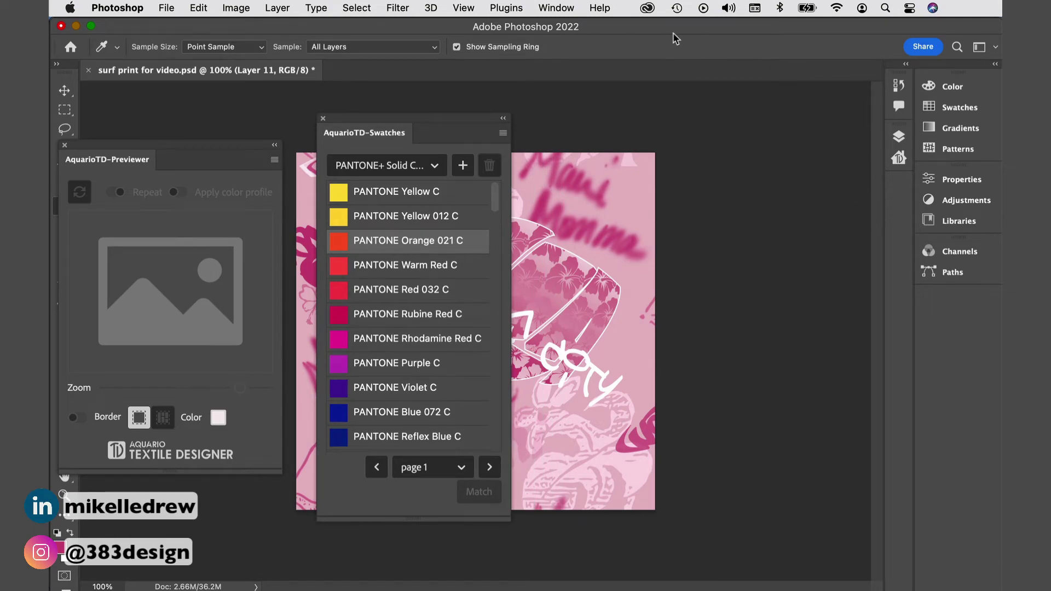
pyautogui.click(386, 165)
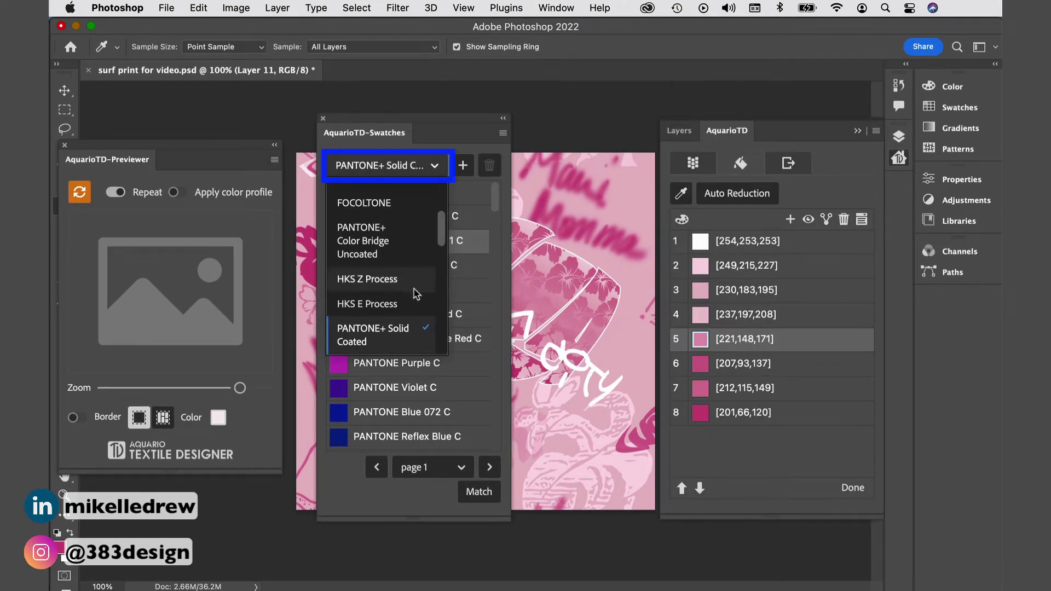
pyautogui.scroll(-3, 416, 294)
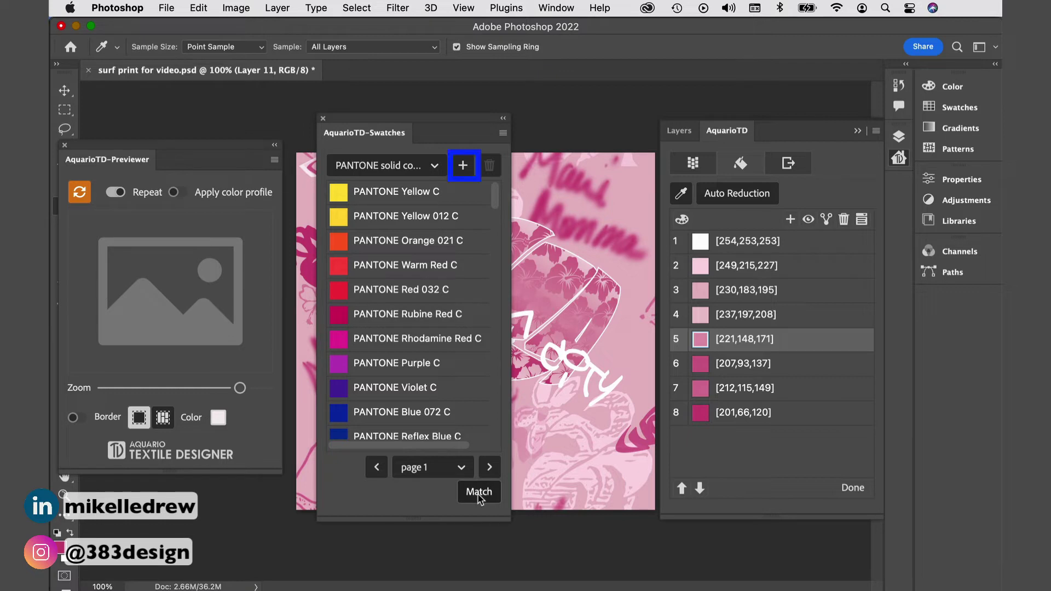
pyautogui.click(477, 493)
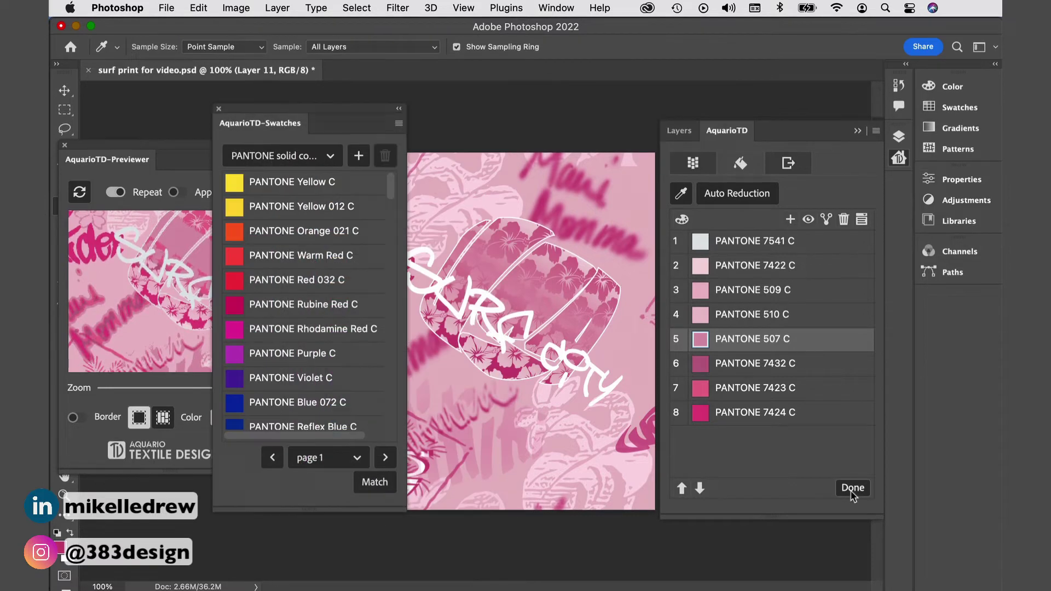
# Step: Mark the color reduction as done, and reopen it for editing
pyautogui.click(851, 490)
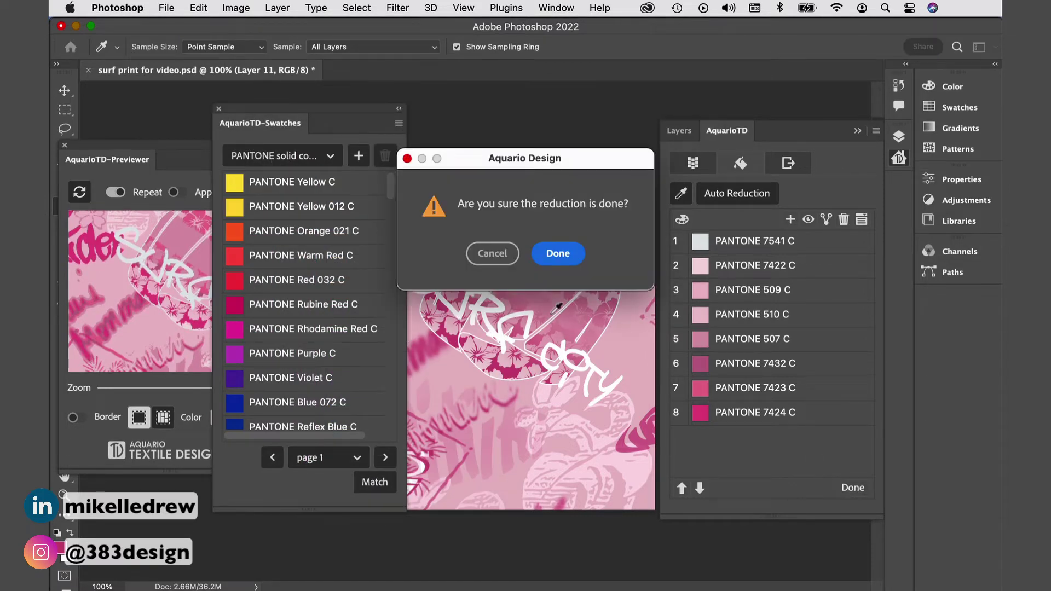
pyautogui.click(569, 250)
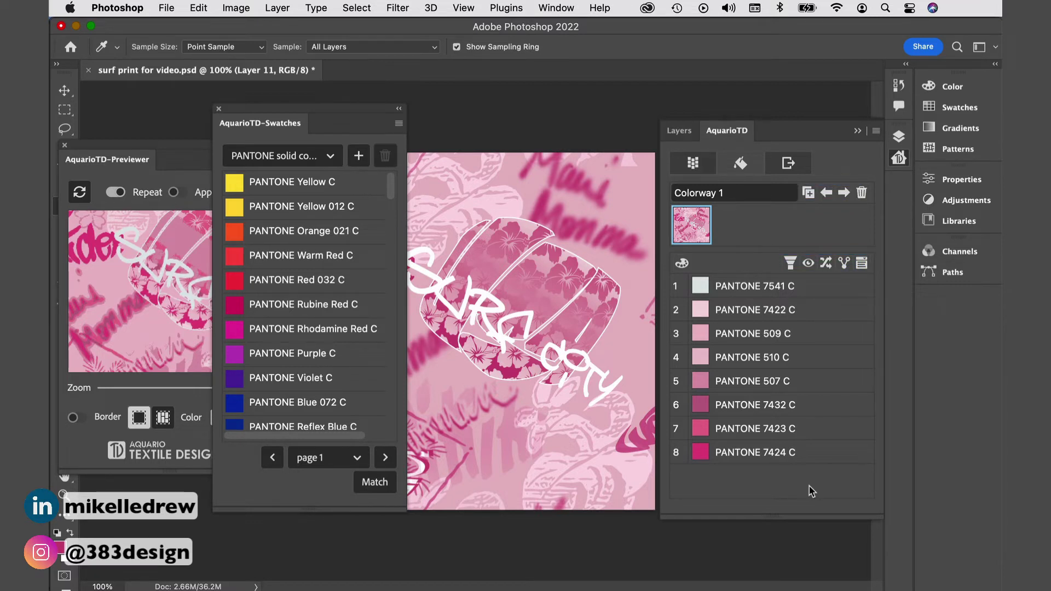
pyautogui.click(791, 264)
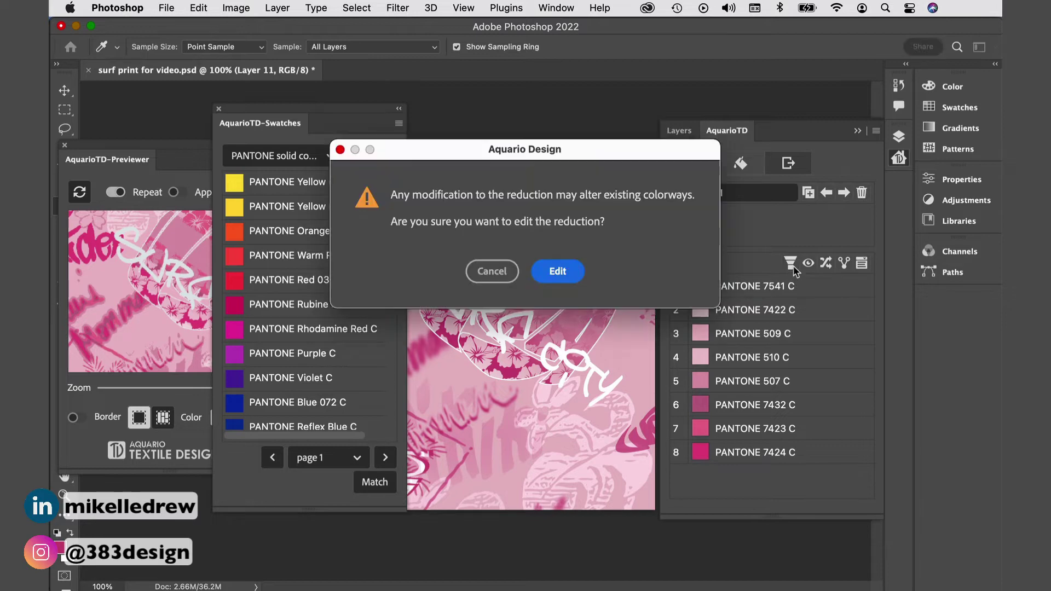
pyautogui.click(568, 268)
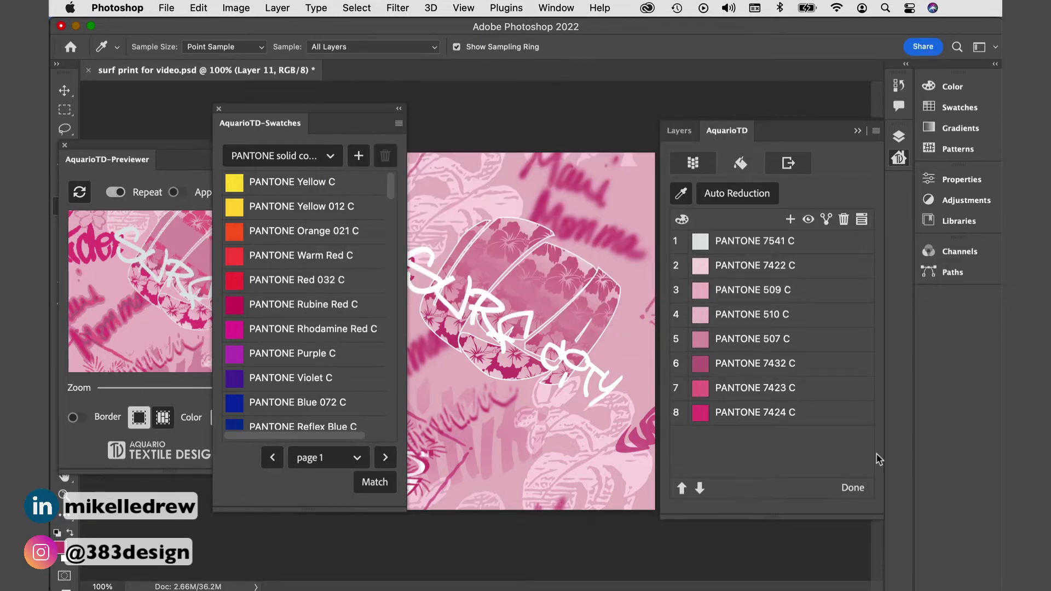
# Step: Finish the color reduction and continue to the colorway setup
pyautogui.click(853, 488)
pyautogui.click(560, 249)
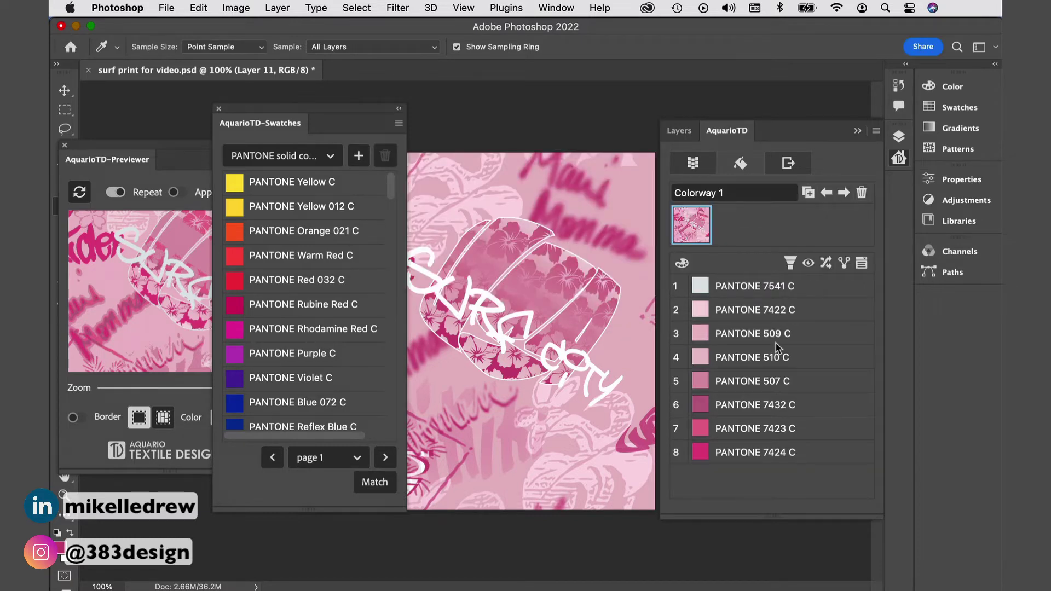
# Step: Try shuffling PANTONE 510 C and PANTONE 507 C in Colorway 1, and move the swatches clear of the previewer
pyautogui.click(773, 363)
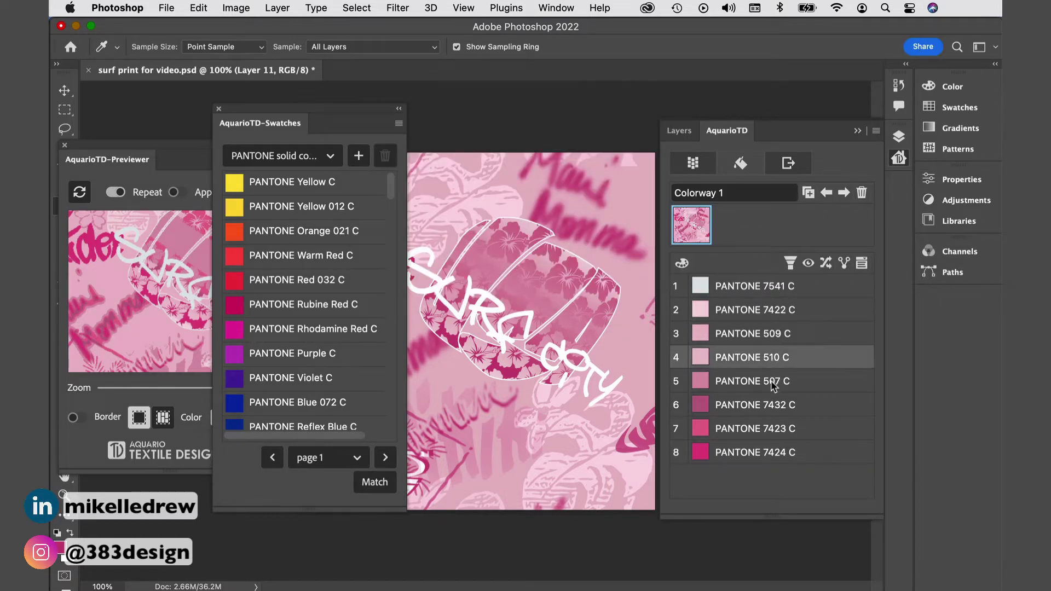
pyautogui.keyDown('shift'); pyautogui.click(777, 377); pyautogui.keyUp('shift')
pyautogui.click(828, 265)
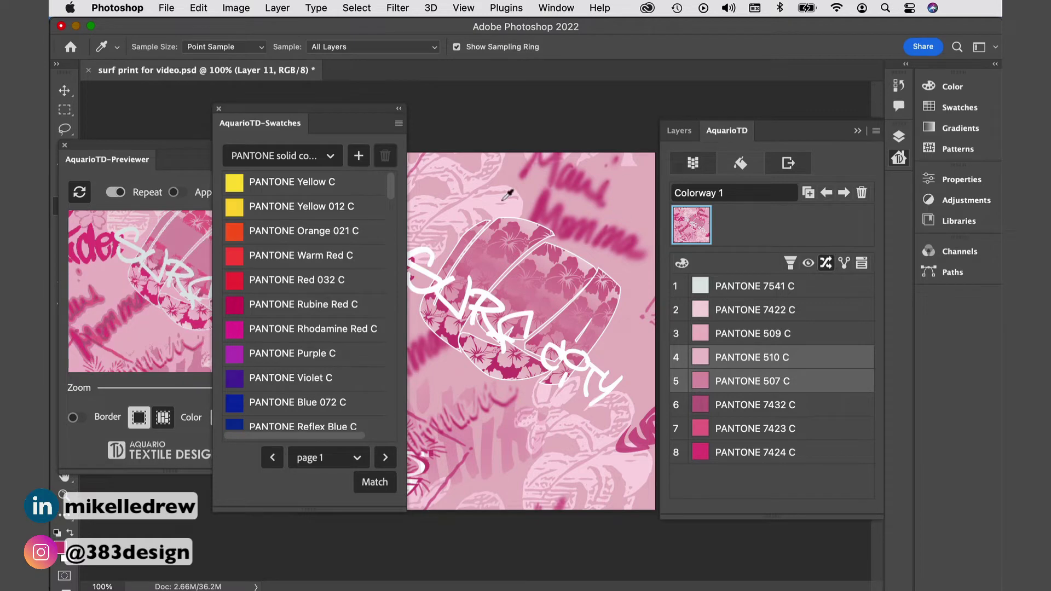
pyautogui.moveTo(339, 108); pyautogui.dragTo(460, 114)
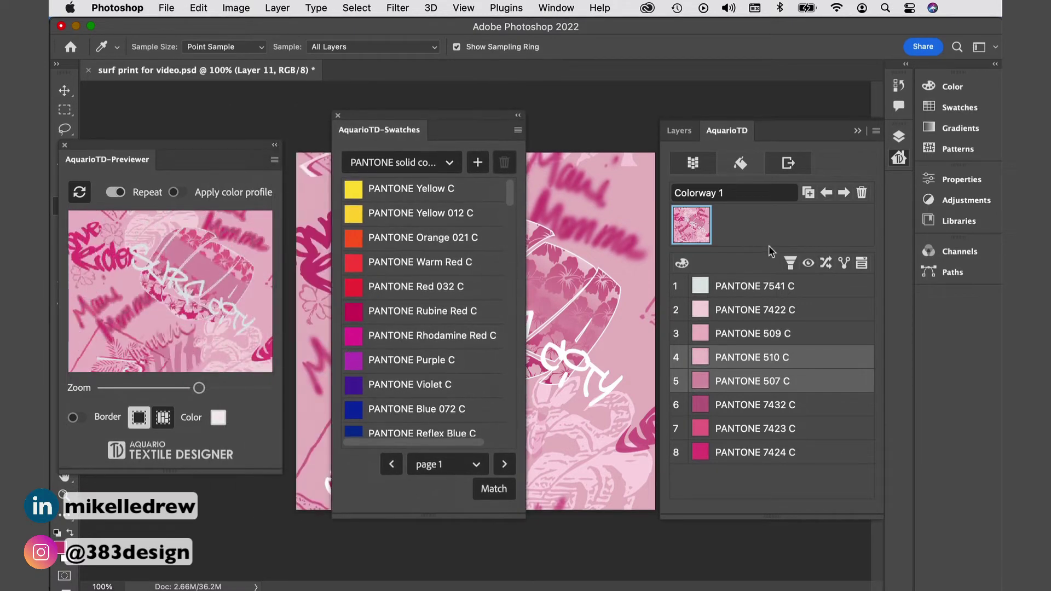
# Step: Add a second colorway and rename it "Blue colorway"
pyautogui.click(809, 192)
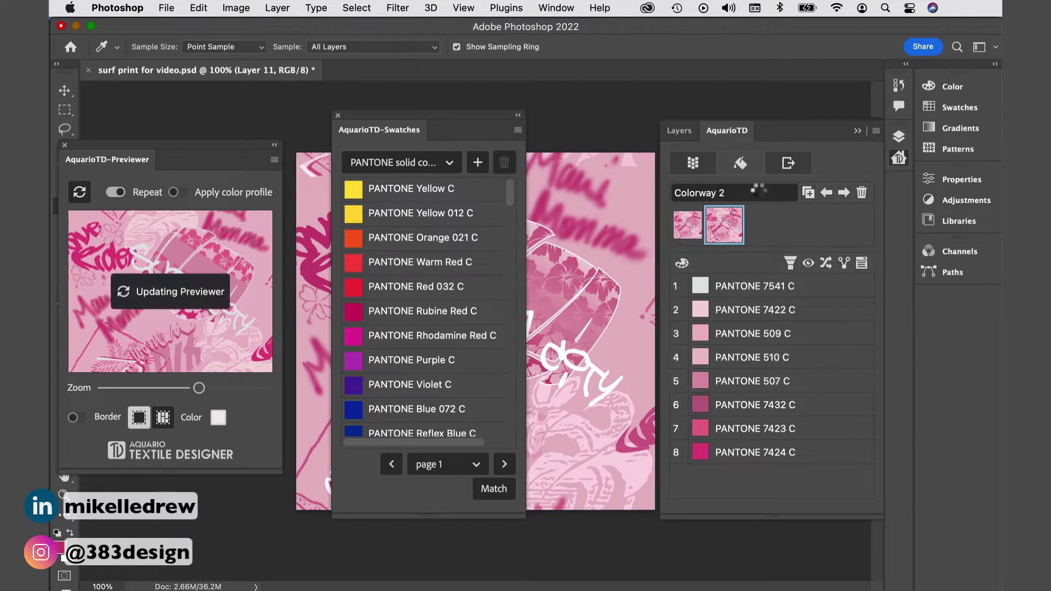
pyautogui.doubleClick(755, 197)
pyautogui.write('Blue colorway')
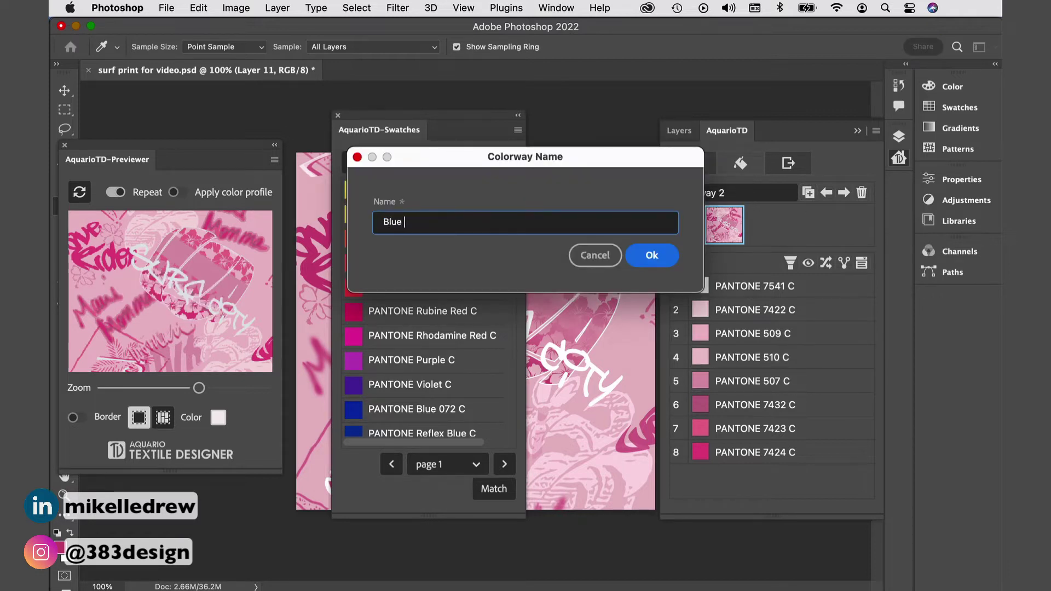
pyautogui.click(652, 258)
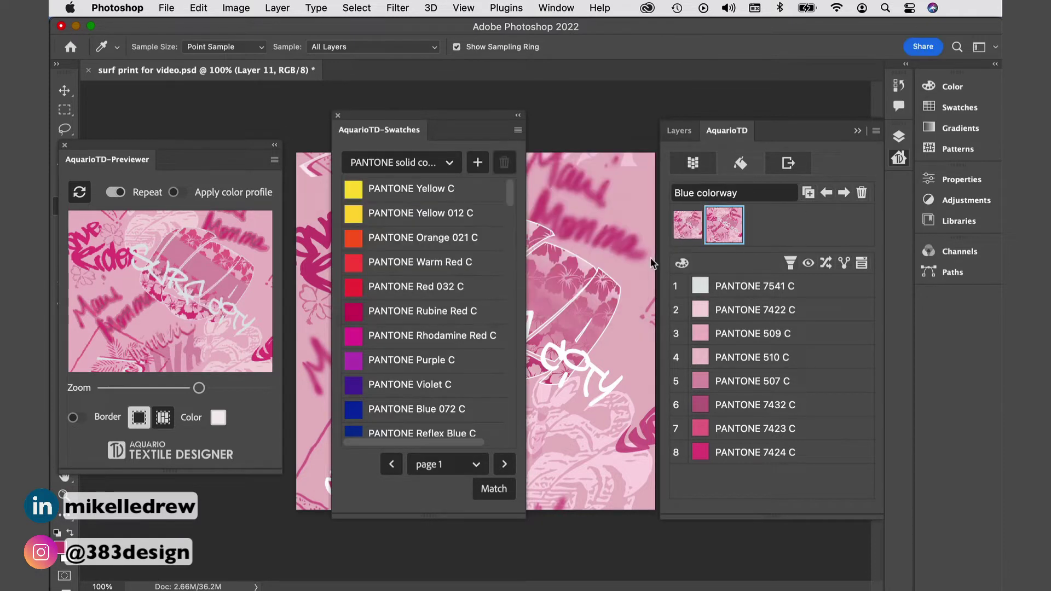
# Step: Replace color 8 of the blue colorway with PANTONE Process Blue C
pyautogui.click(740, 448)
pyautogui.scroll(-3, 428, 387)
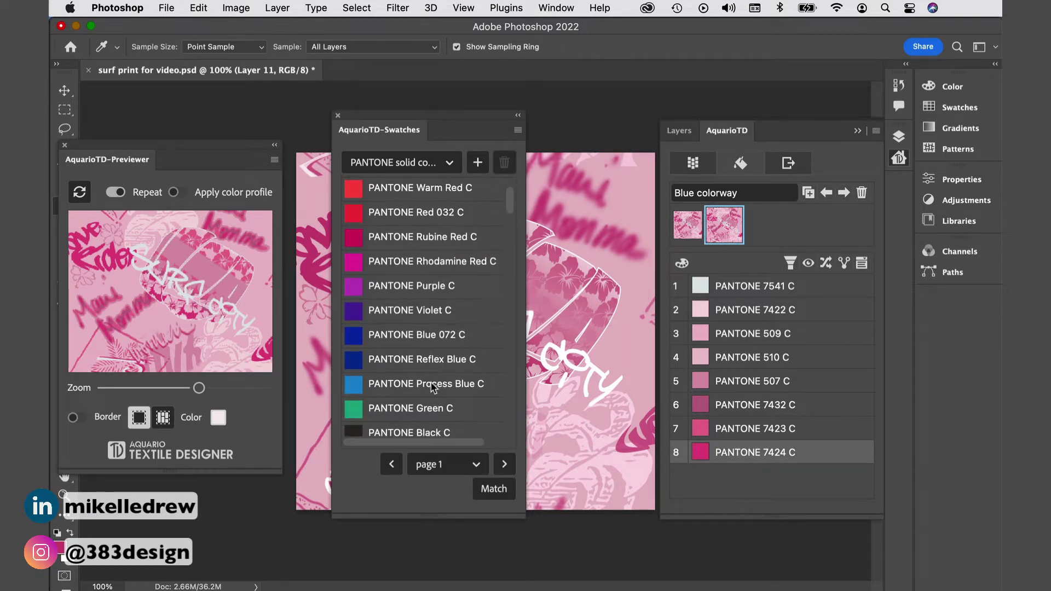
pyautogui.click(434, 386)
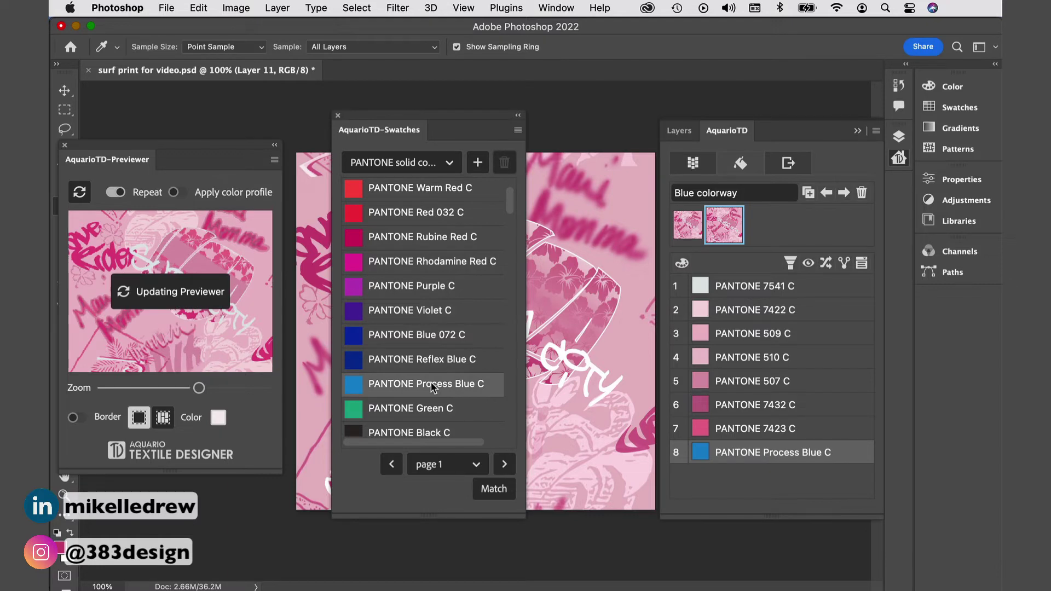
# Step: From page 3 of the PANTONE library, set color 8 to PANTONE Violet C and color 7 to PANTONE 2665 C
pyautogui.click(478, 466)
pyautogui.click(437, 477)
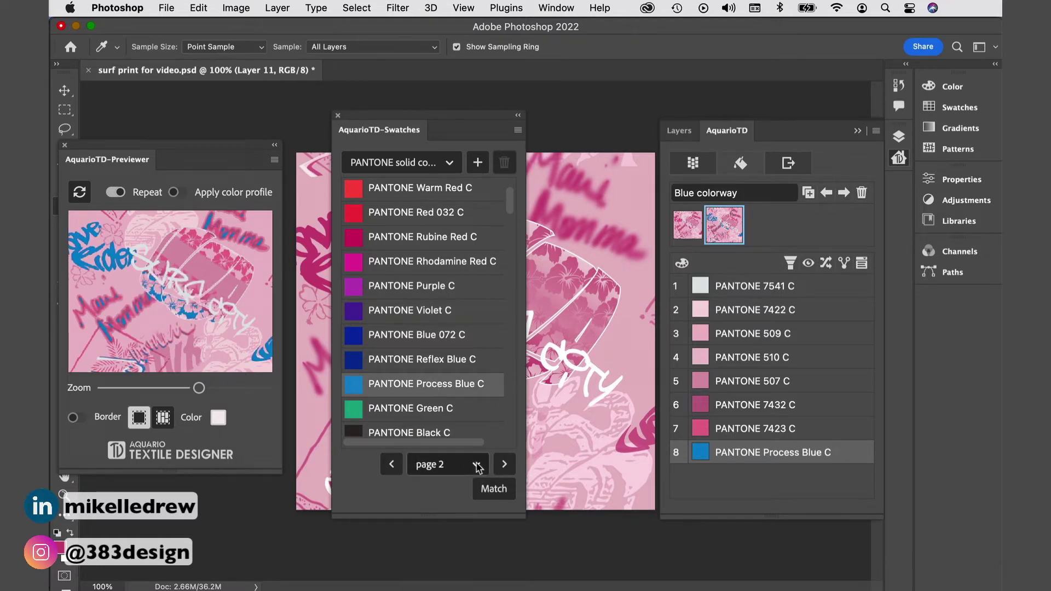
pyautogui.click(503, 464)
pyautogui.scroll(-10, 444, 394)
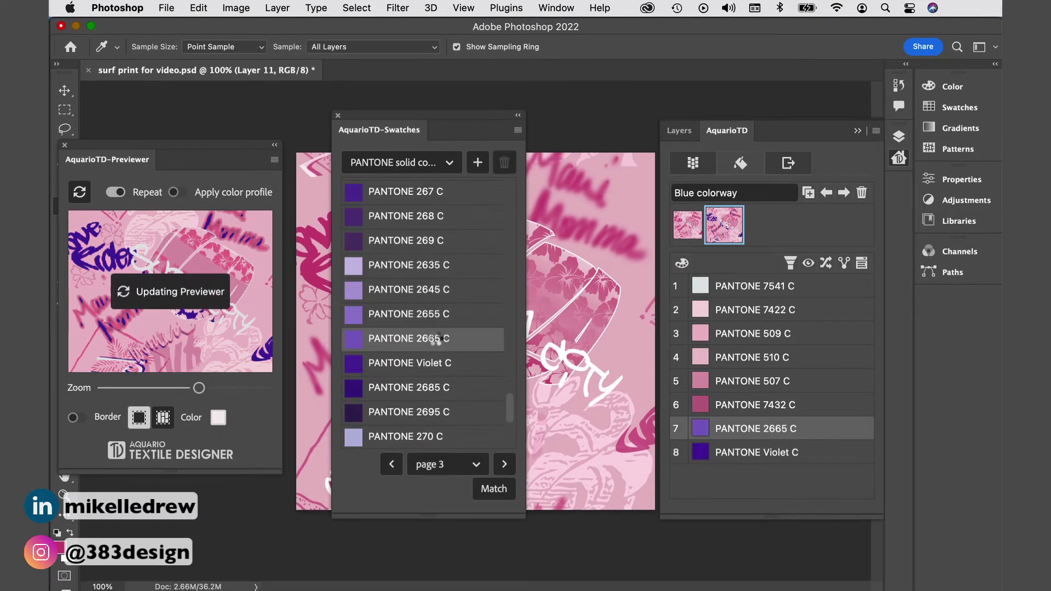
# Step: Set colors 6 through 2 to PANTONE 2655 C, 2645 C, 2635 C, 264 C and 263 C, in that order
pyautogui.click(726, 404)
pyautogui.click(431, 313)
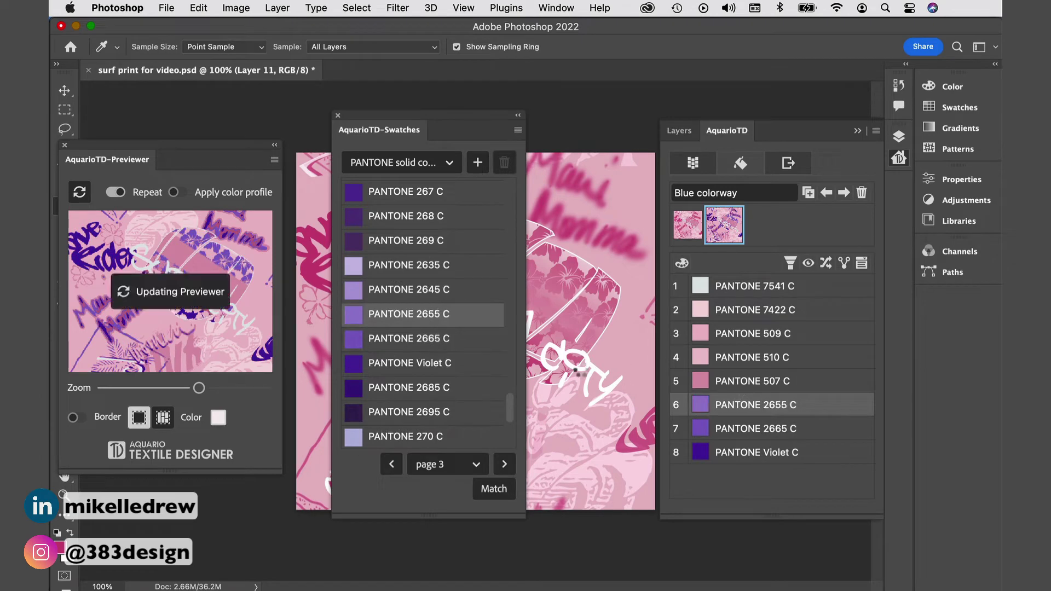
pyautogui.click(424, 298)
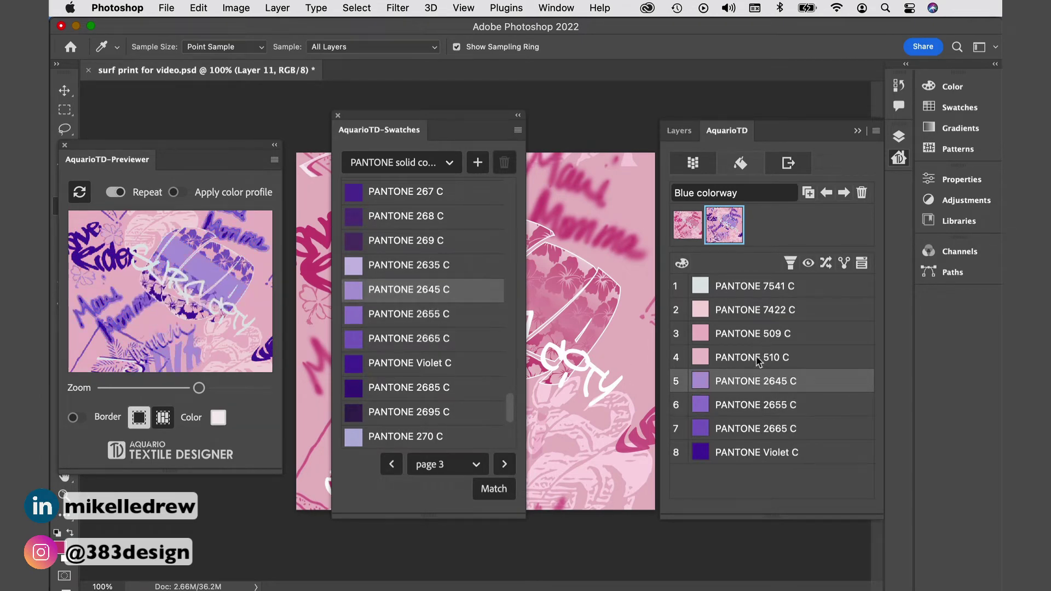
# Step: Change color 1 of the blue colorway to a pale blue with RGB values 222, 232, 240
pyautogui.doubleClick(758, 286)
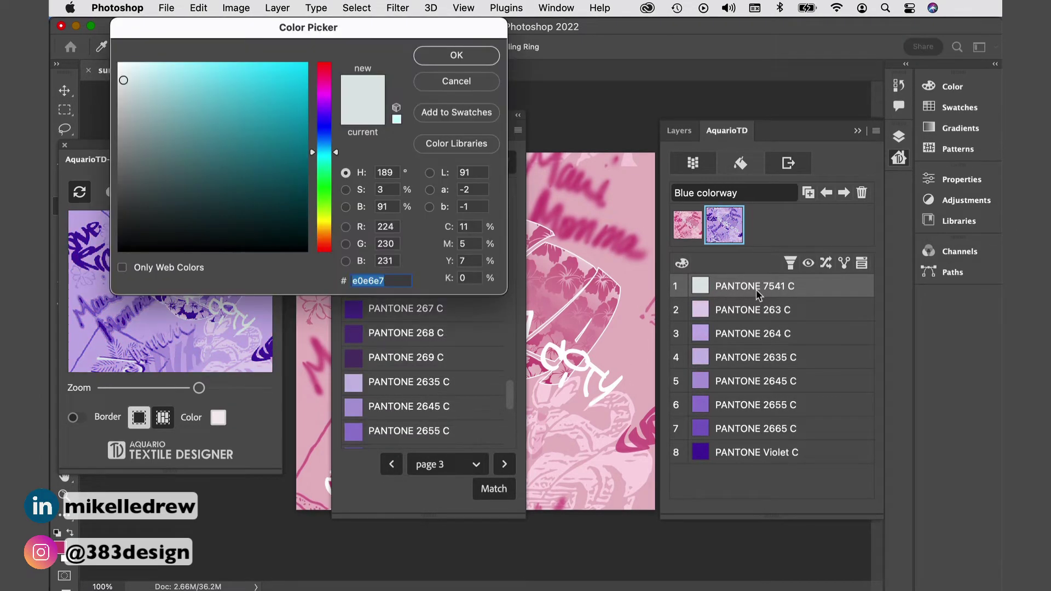
pyautogui.moveTo(362, 37); pyautogui.dragTo(494, 37)
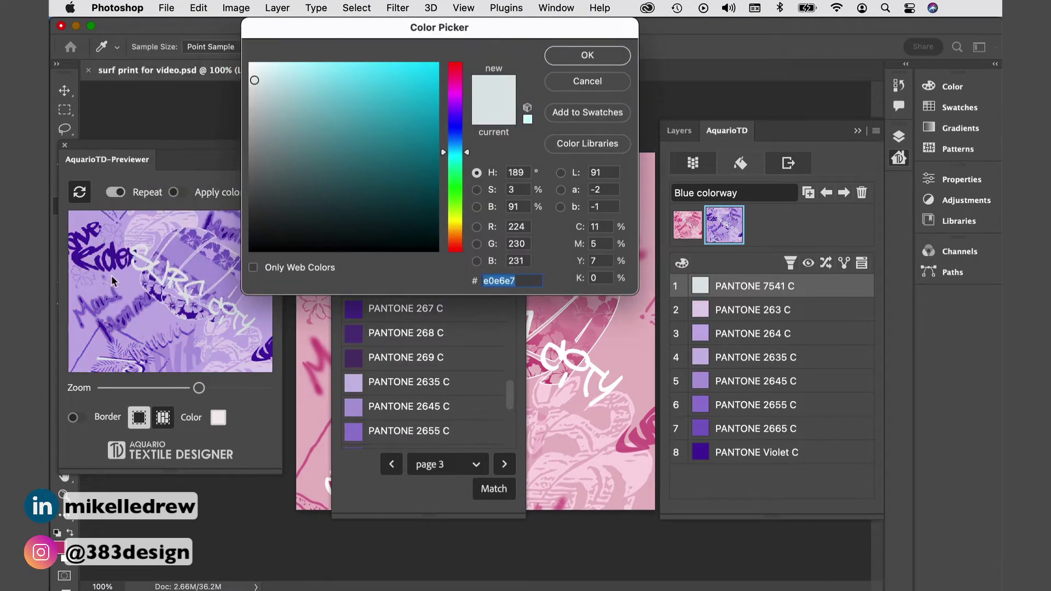
pyautogui.click(469, 149)
pyautogui.moveTo(469, 149); pyautogui.dragTo(468, 142)
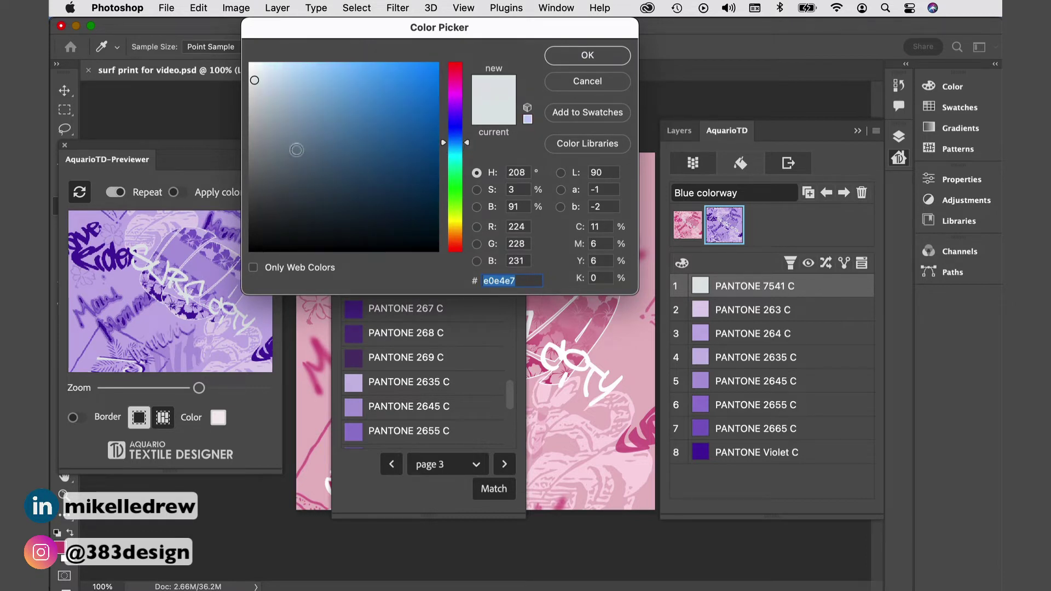
pyautogui.click(255, 69)
pyautogui.moveTo(255, 69); pyautogui.dragTo(263, 73)
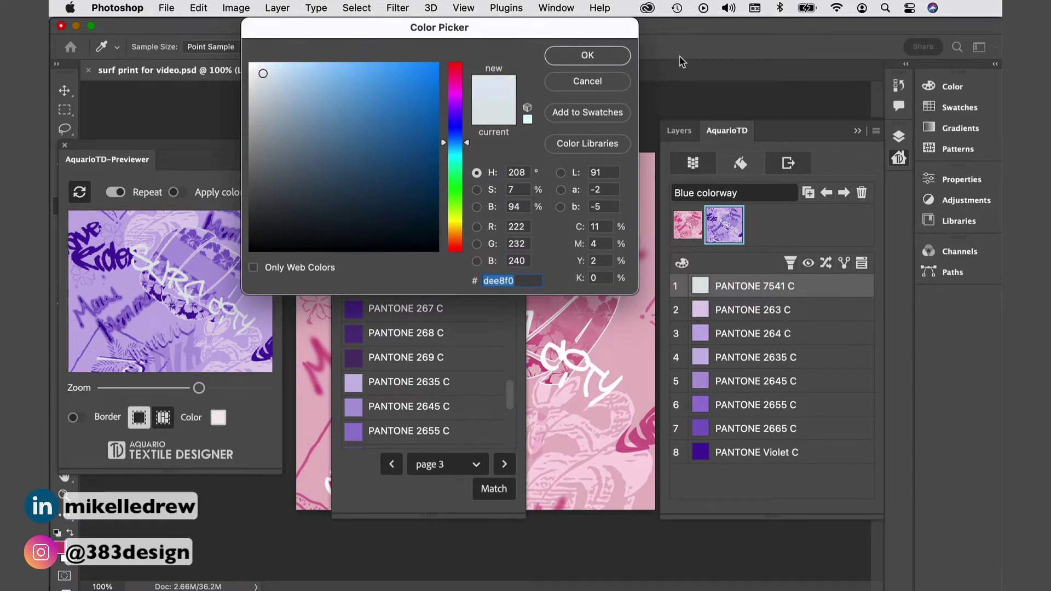
pyautogui.click(601, 57)
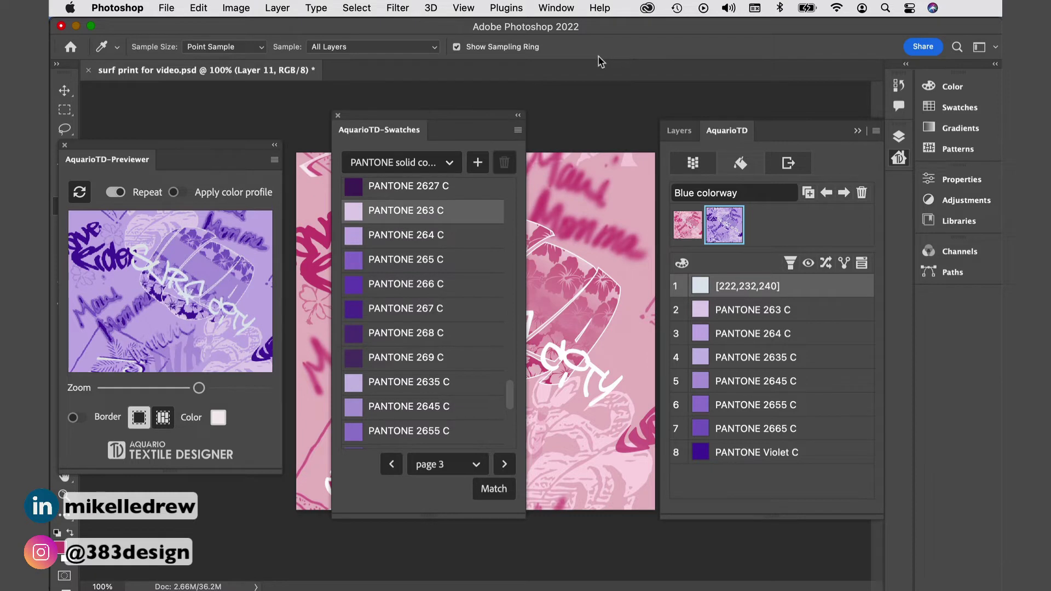
# Step: Open the export settings for the current colorway
pyautogui.click(788, 163)
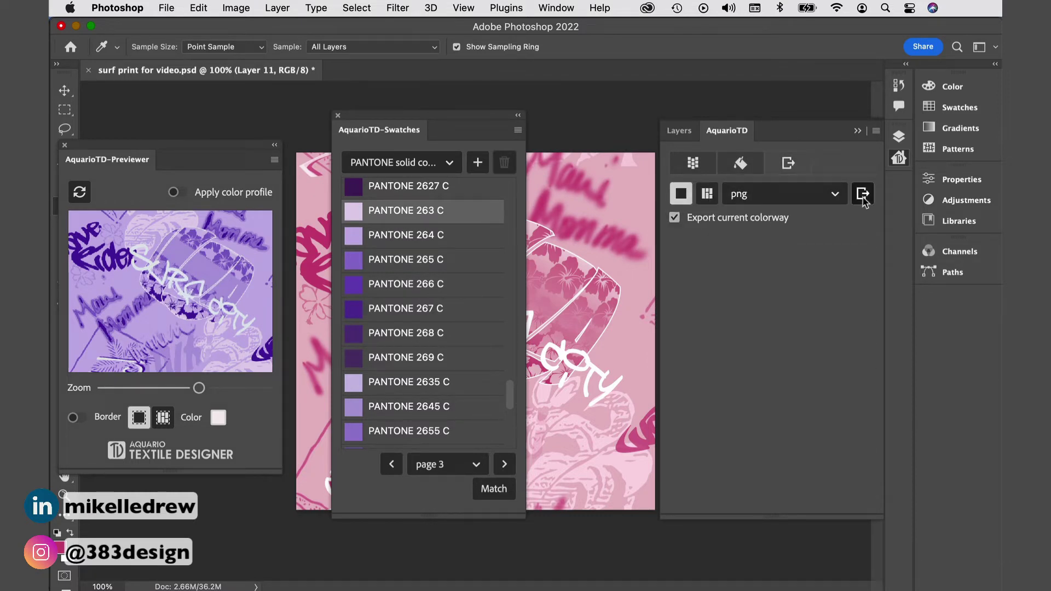